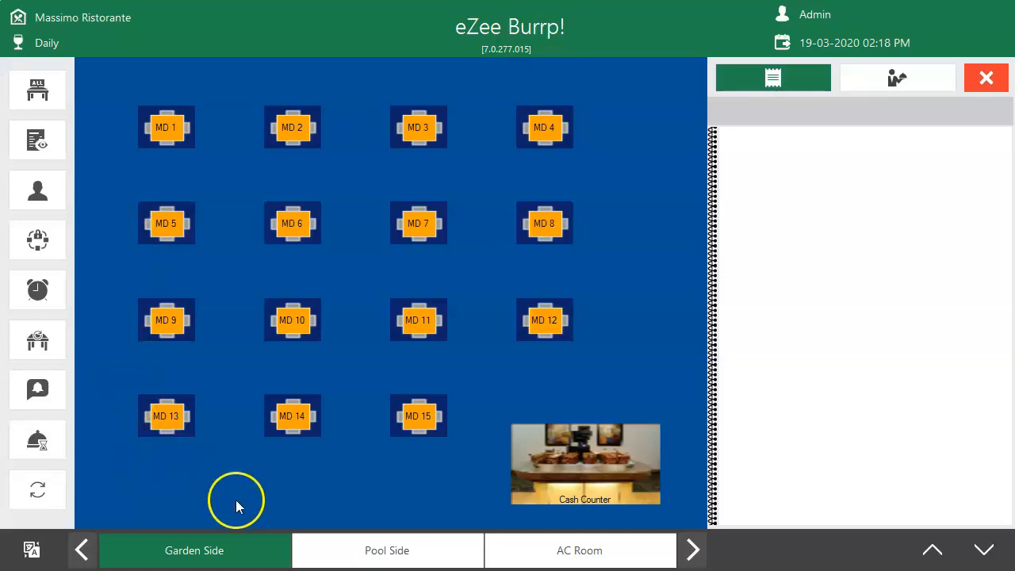
# Step: Look through the seating areas and start an order for table MD 1 in Garden Side
pyautogui.click(368, 553)
pyautogui.click(547, 557)
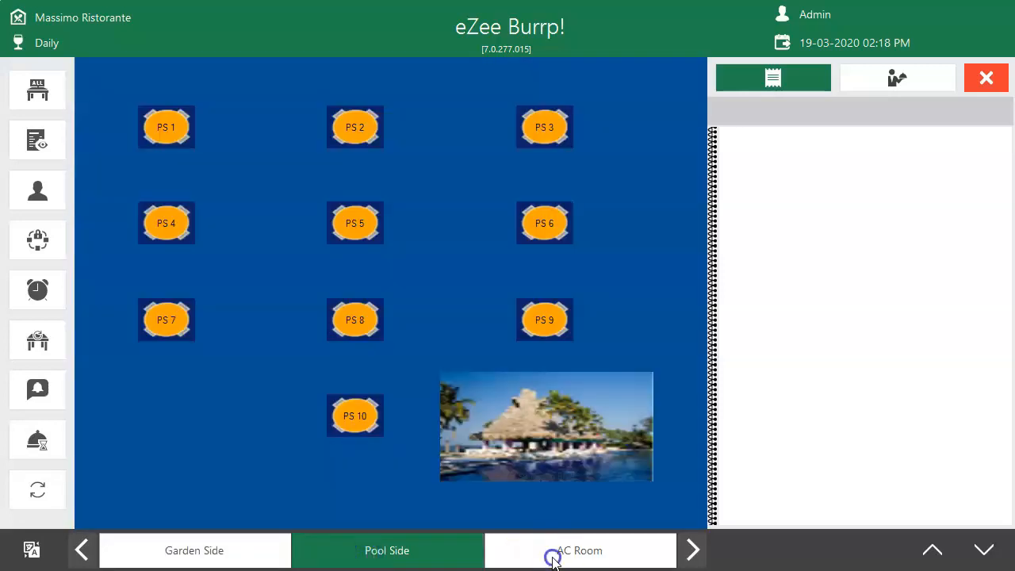
pyautogui.click(266, 559)
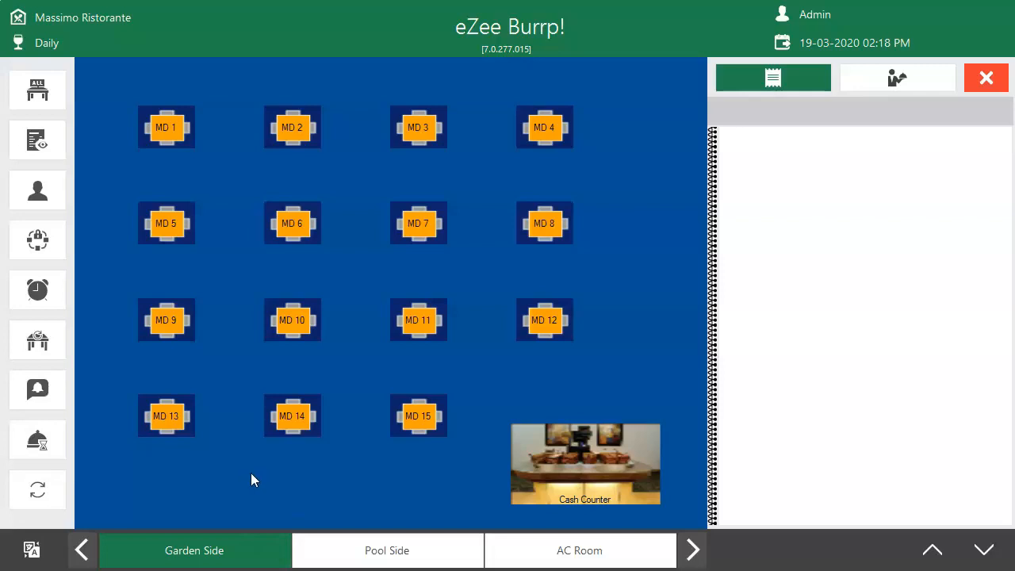
pyautogui.click(245, 370)
pyautogui.click(174, 128)
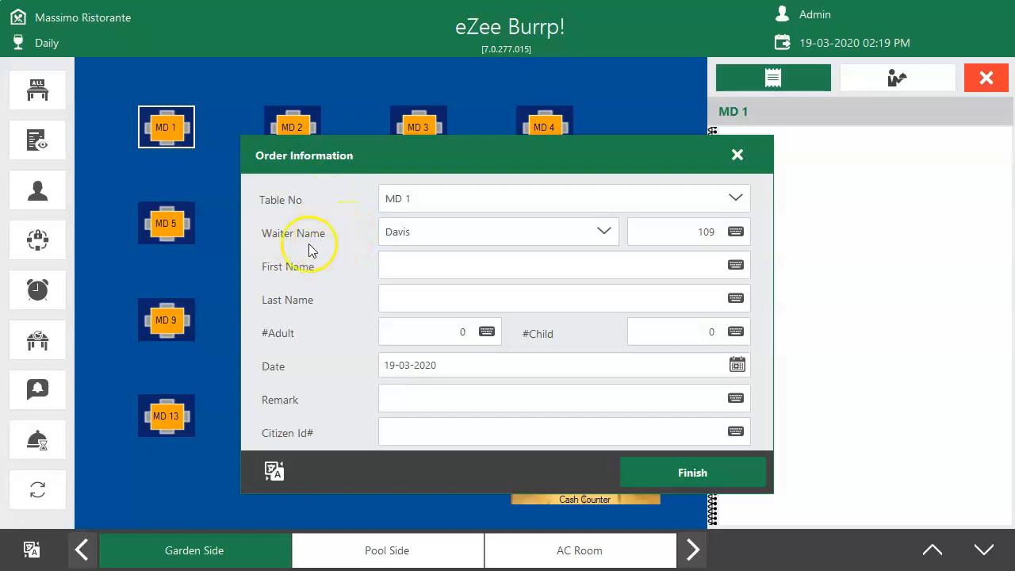
# Step: Complete the order information with 4 adults and the guest's first name
pyautogui.click(485, 333)
pyautogui.click(403, 290)
pyautogui.click(559, 409)
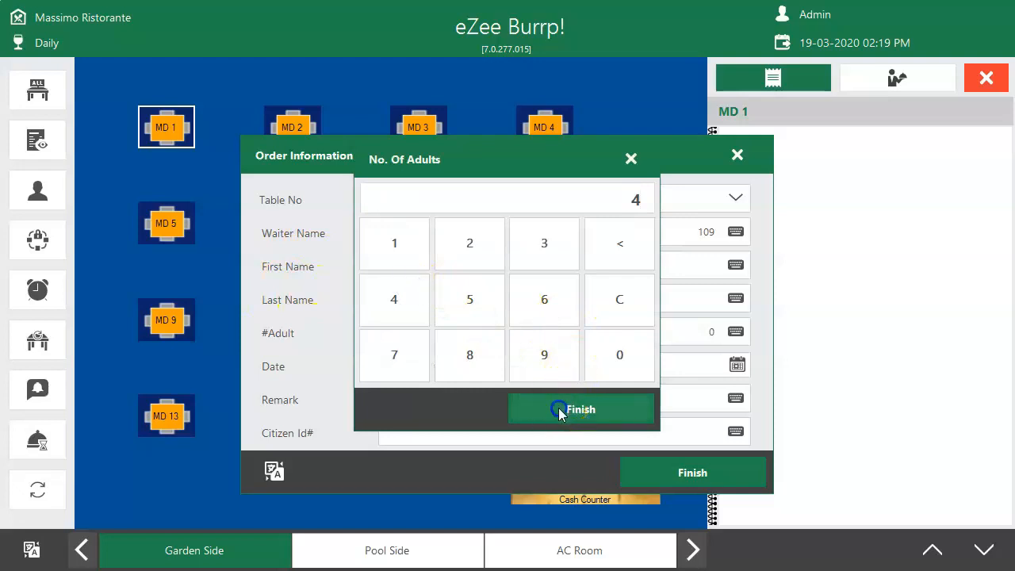
pyautogui.click(427, 264)
pyautogui.write('bryan')
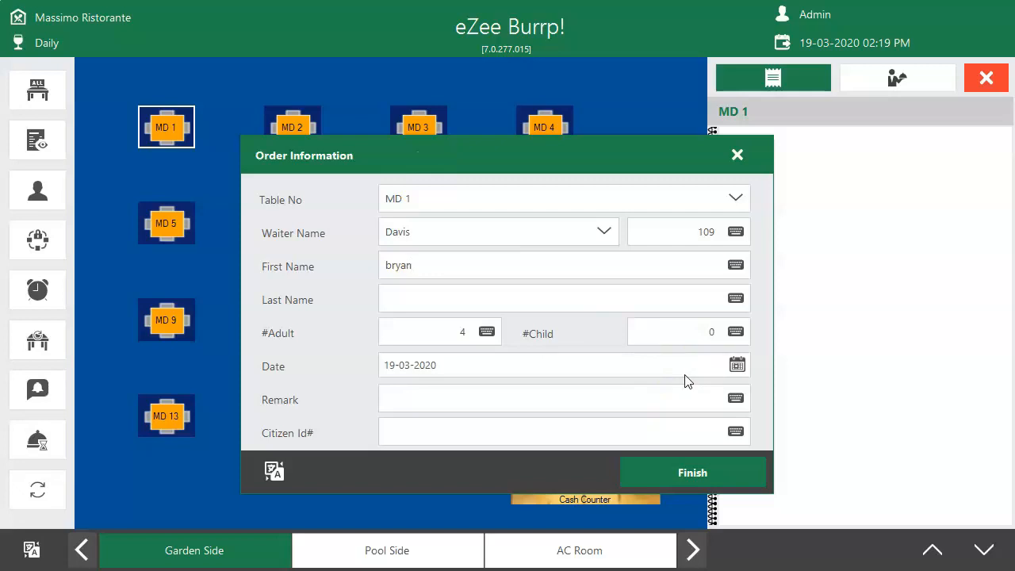
pyautogui.click(712, 468)
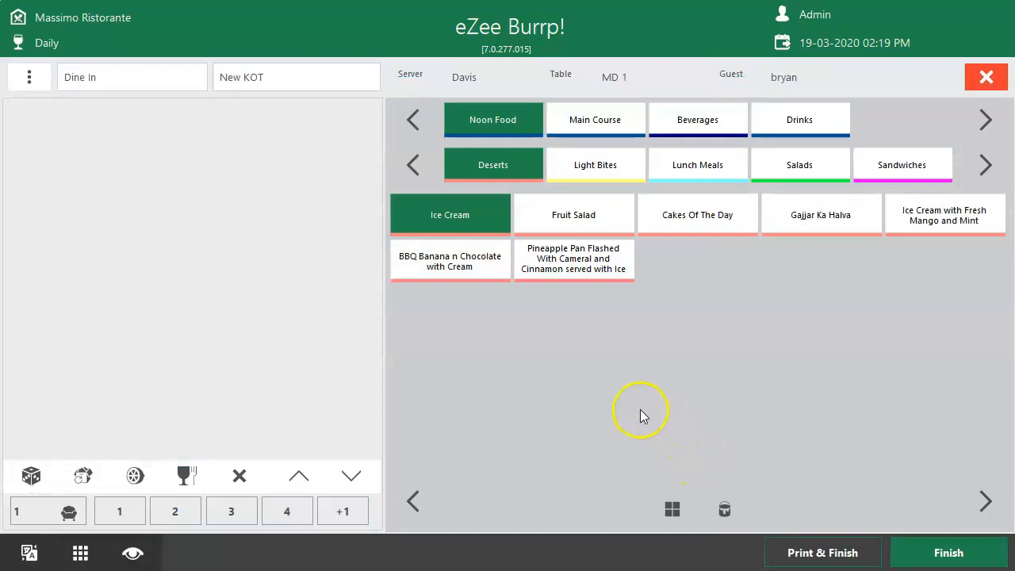
# Step: Browse the Light Bites and Lunch Meals items and switch the ordering screen to Retail View
pyautogui.click(590, 162)
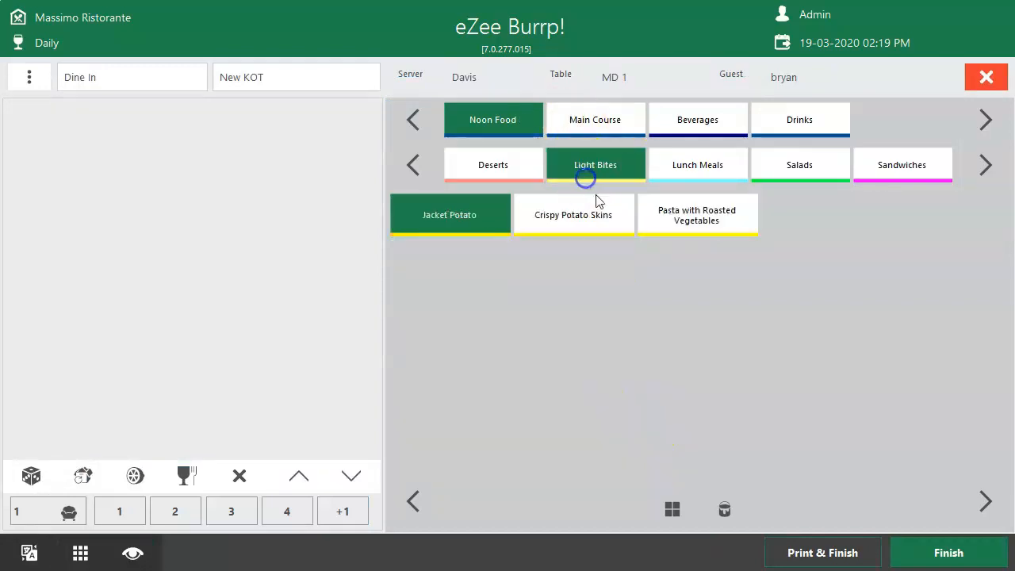
pyautogui.click(692, 173)
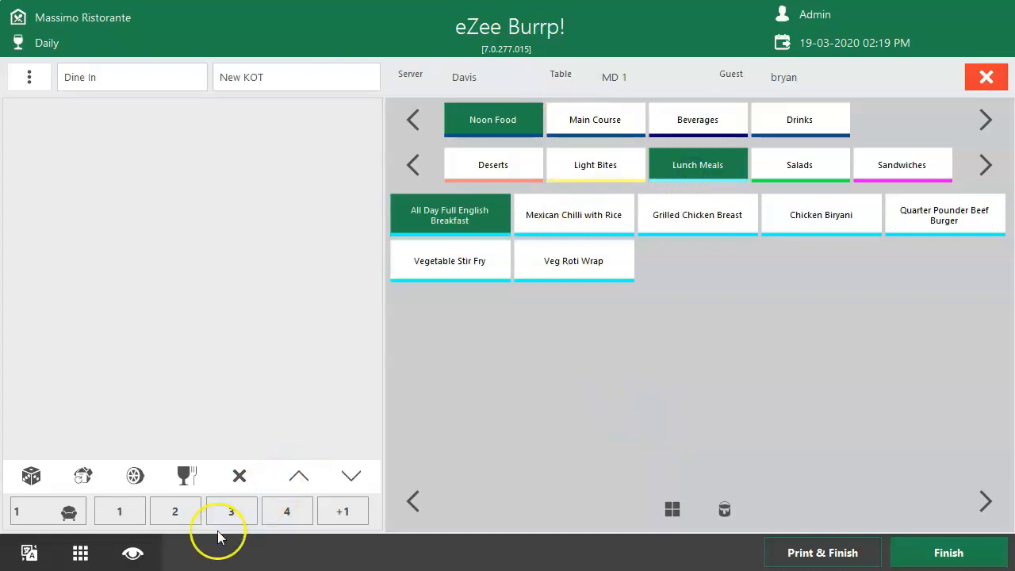
pyautogui.click(136, 557)
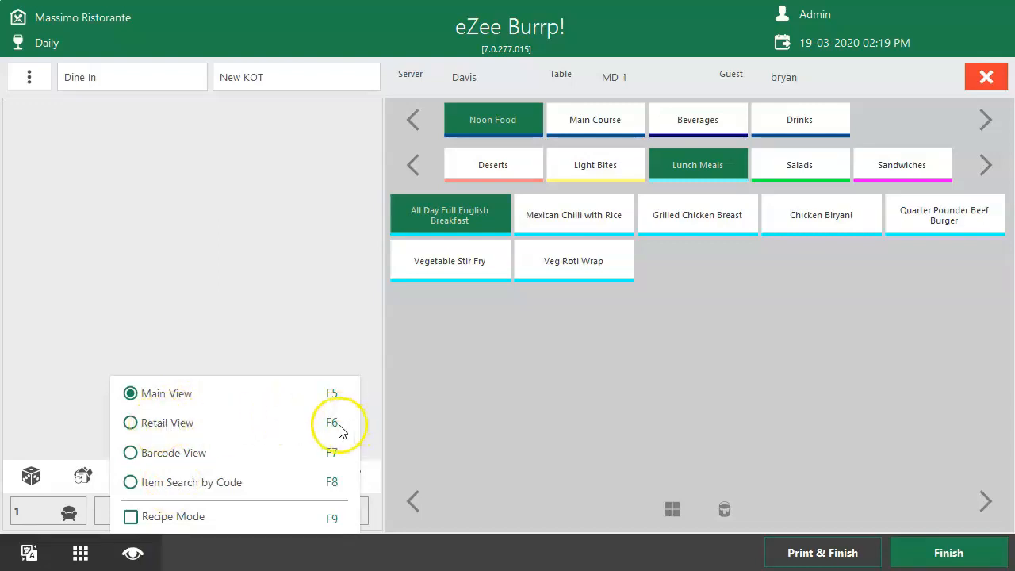
pyautogui.click(169, 426)
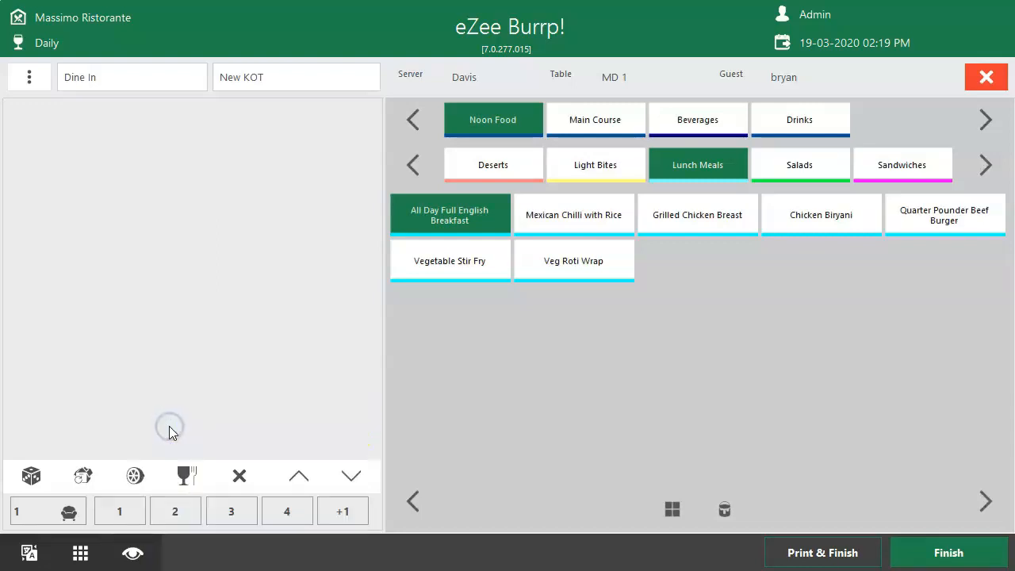
# Step: Search the items for "pizz" and add 2 Regular Pizza to the order
pyautogui.click(463, 410)
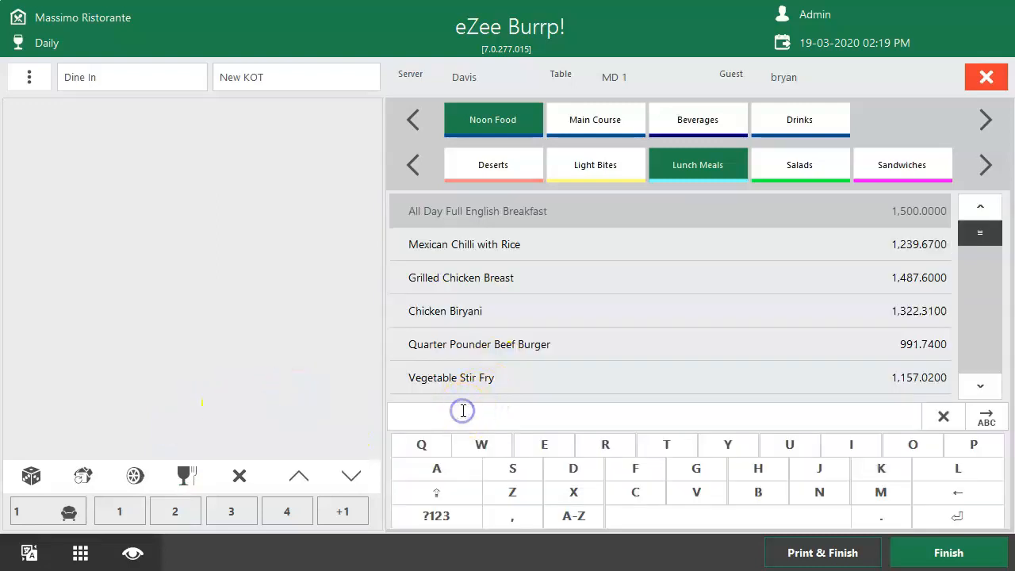
pyautogui.write('pizz')
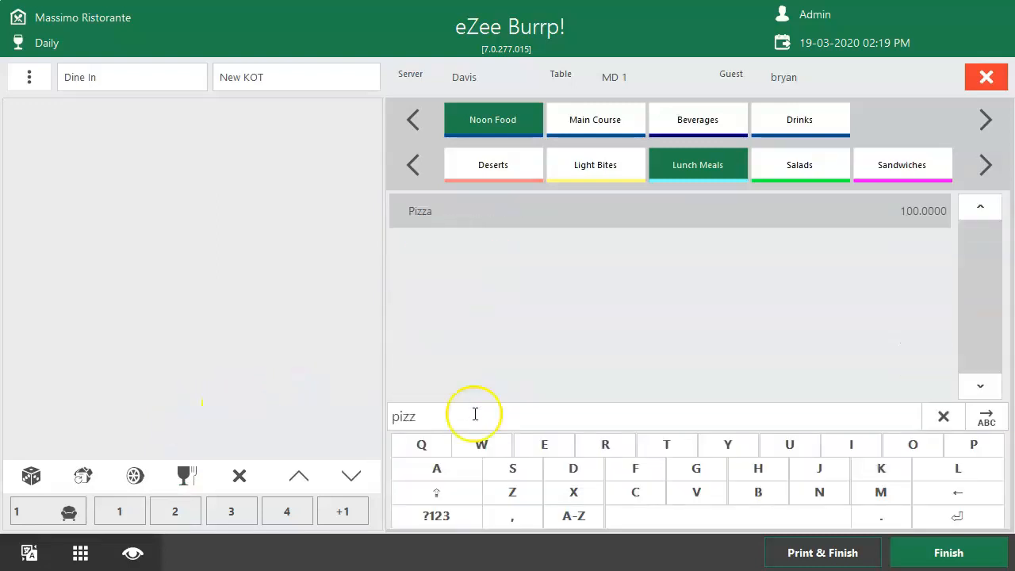
pyautogui.click(475, 215)
pyautogui.click(517, 219)
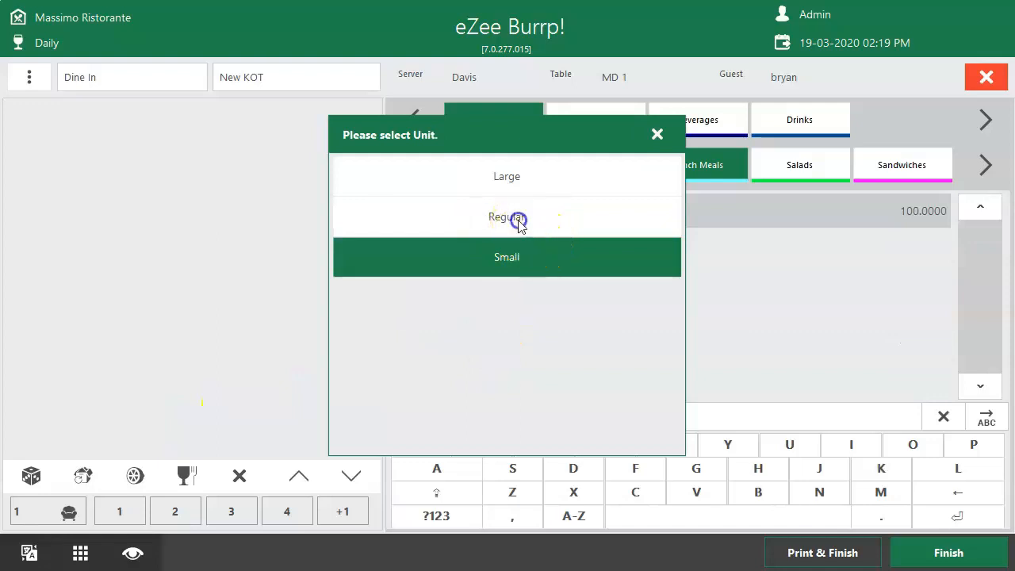
pyautogui.click(469, 215)
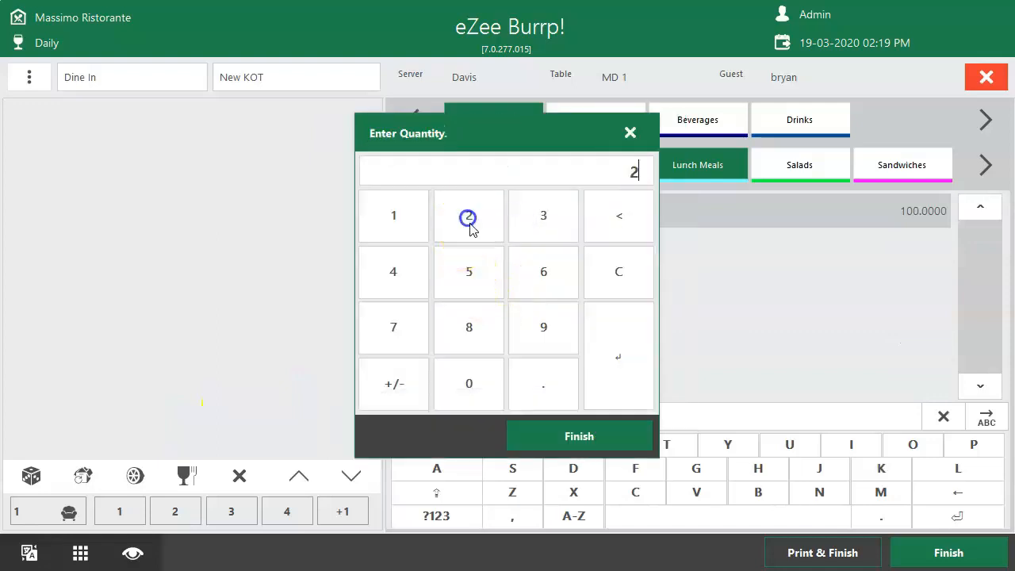
pyautogui.click(557, 432)
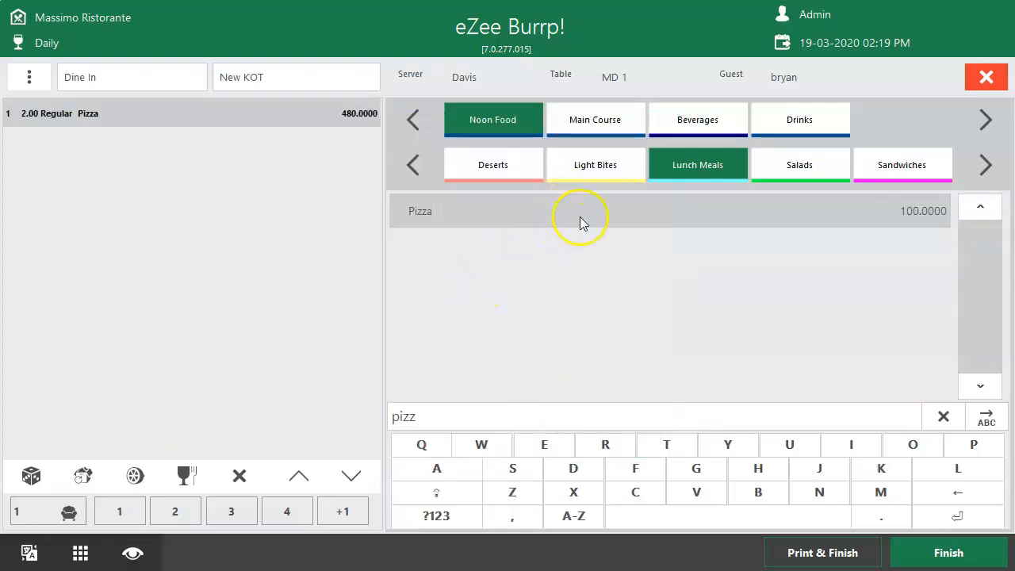
# Step: Clear the item search and add 1 Crispy Potato Skins and 1 Pasta with Roasted Vegetables from Light Bites
pyautogui.click(590, 168)
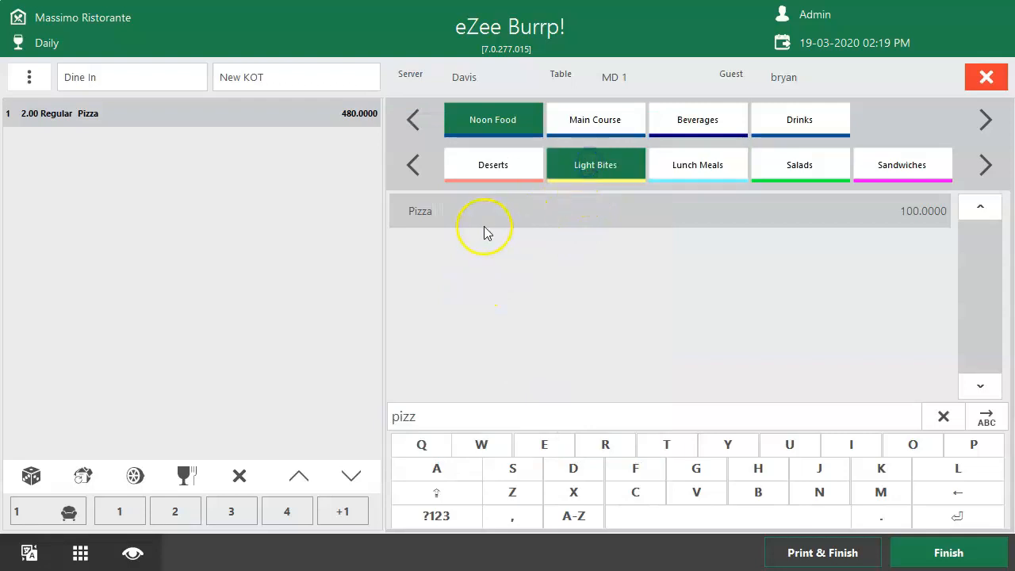
pyautogui.click(944, 415)
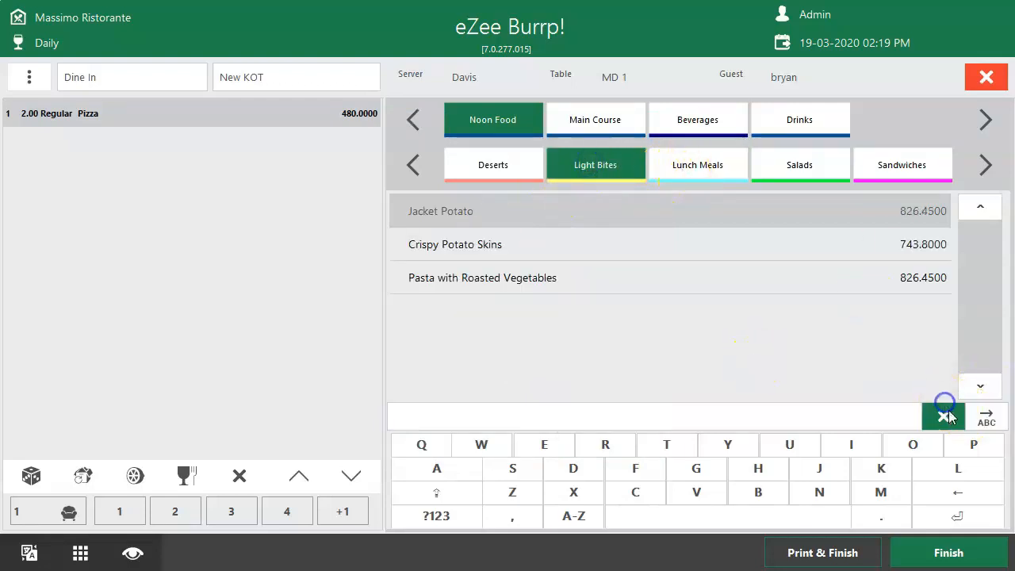
pyautogui.click(542, 252)
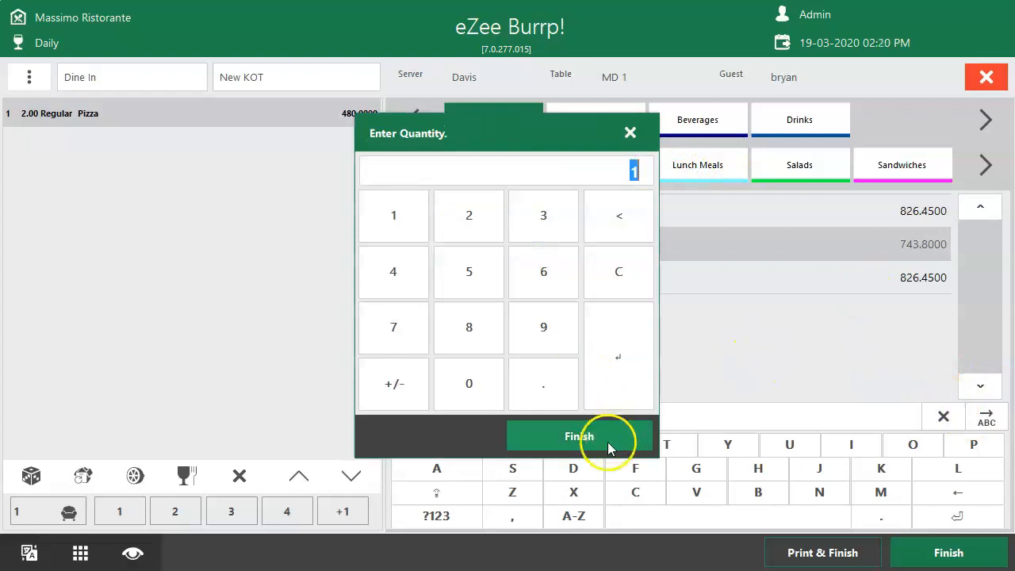
pyautogui.click(607, 442)
pyautogui.click(571, 279)
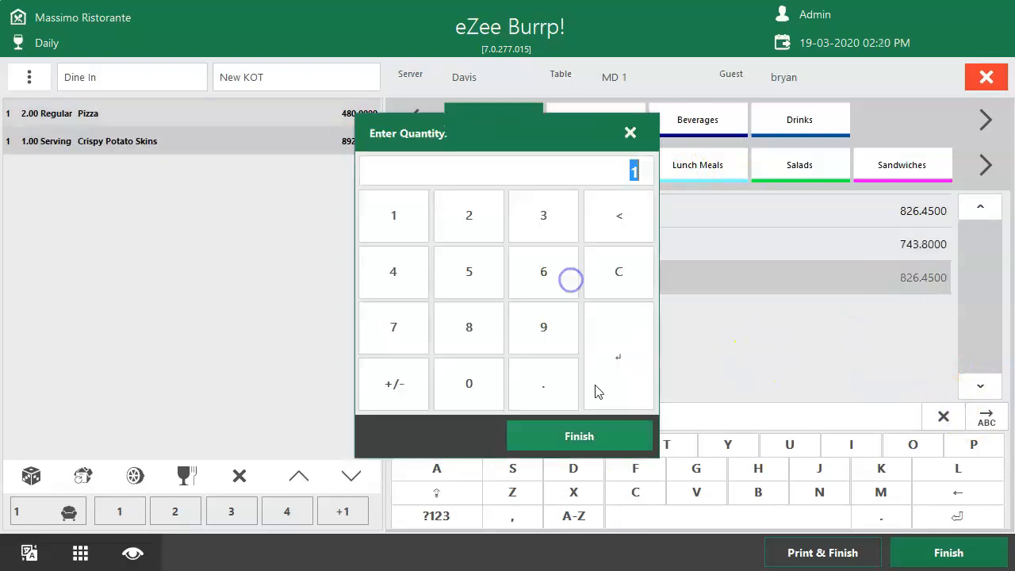
pyautogui.click(577, 434)
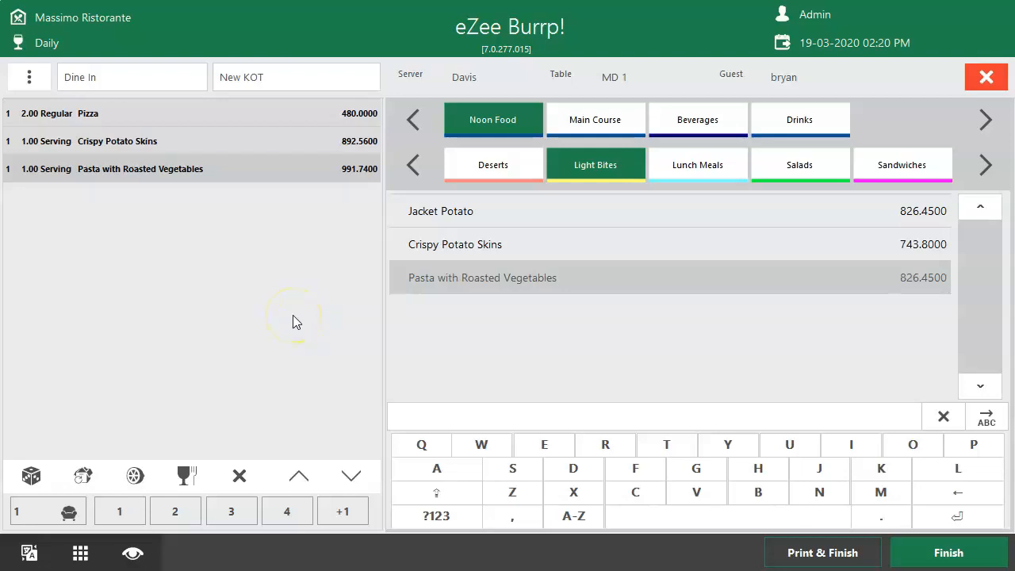
# Step: Remove the Crispy Potato Skins from the order
pyautogui.click(145, 141)
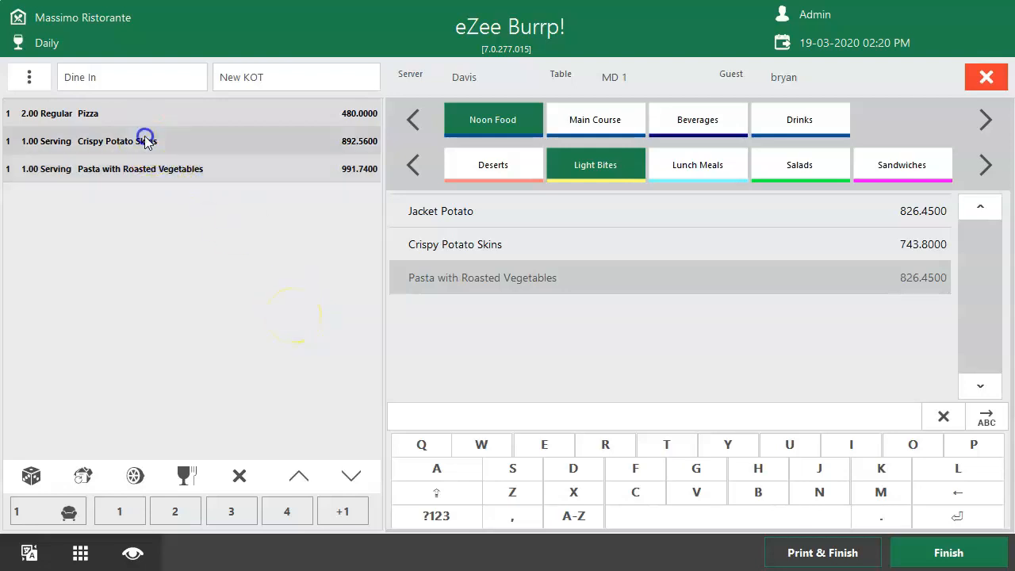
pyautogui.click(238, 477)
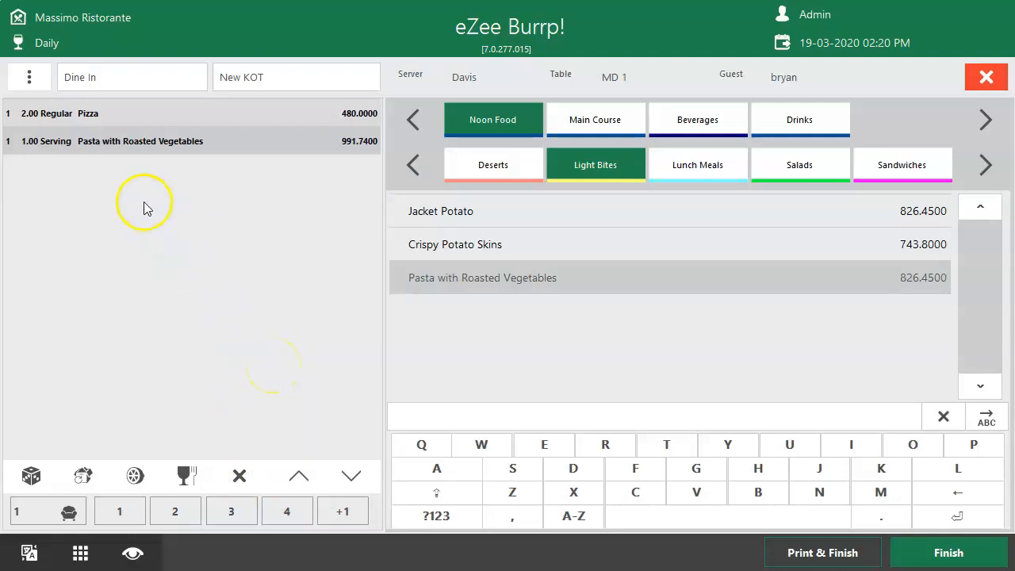
# Step: Change the ordered Pizza's unit to Large and its quantity to 5
pyautogui.click(105, 115)
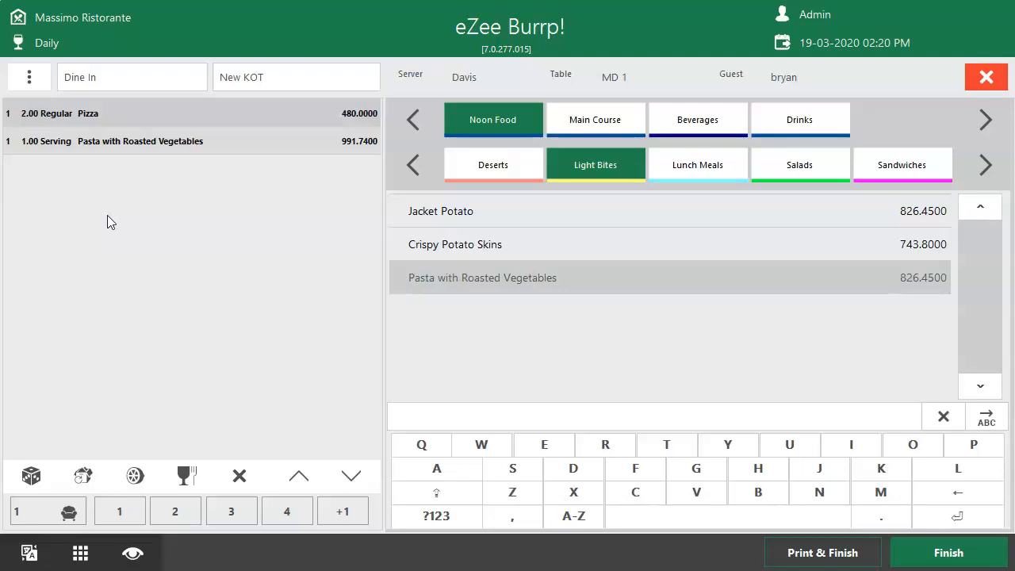
pyautogui.click(107, 236)
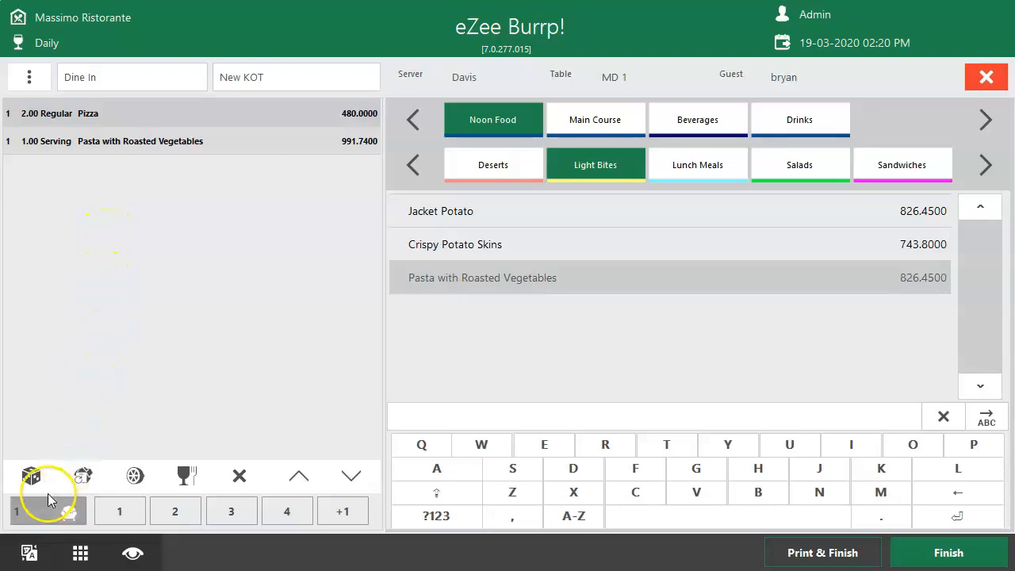
pyautogui.click(31, 476)
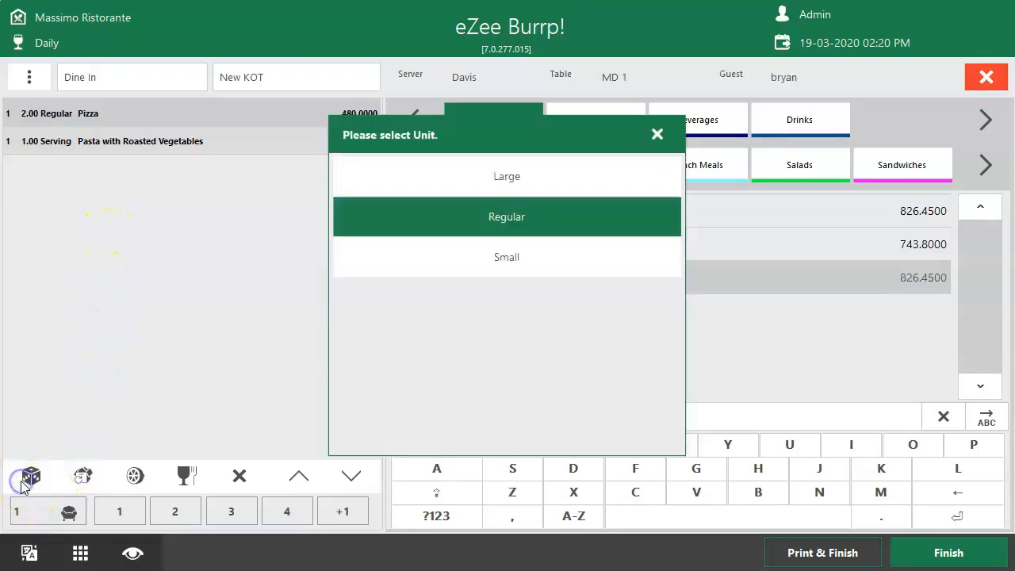
pyautogui.click(444, 182)
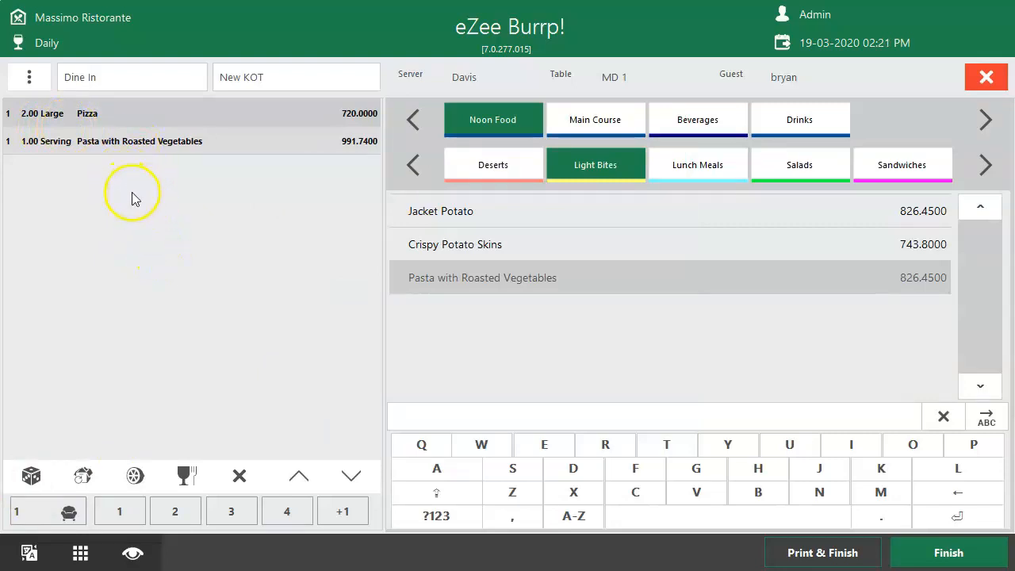
pyautogui.click(81, 476)
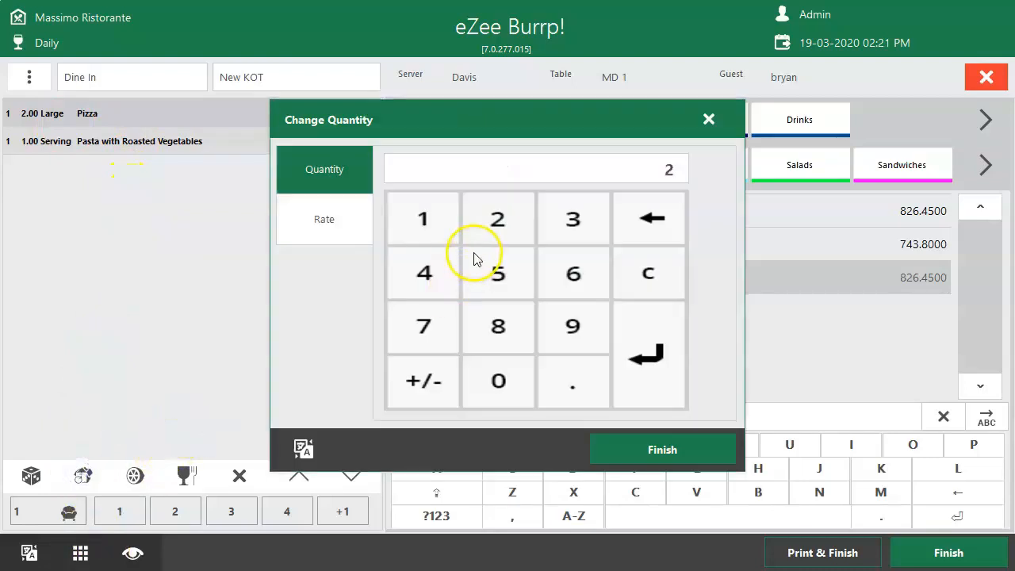
pyautogui.click(495, 272)
pyautogui.click(615, 445)
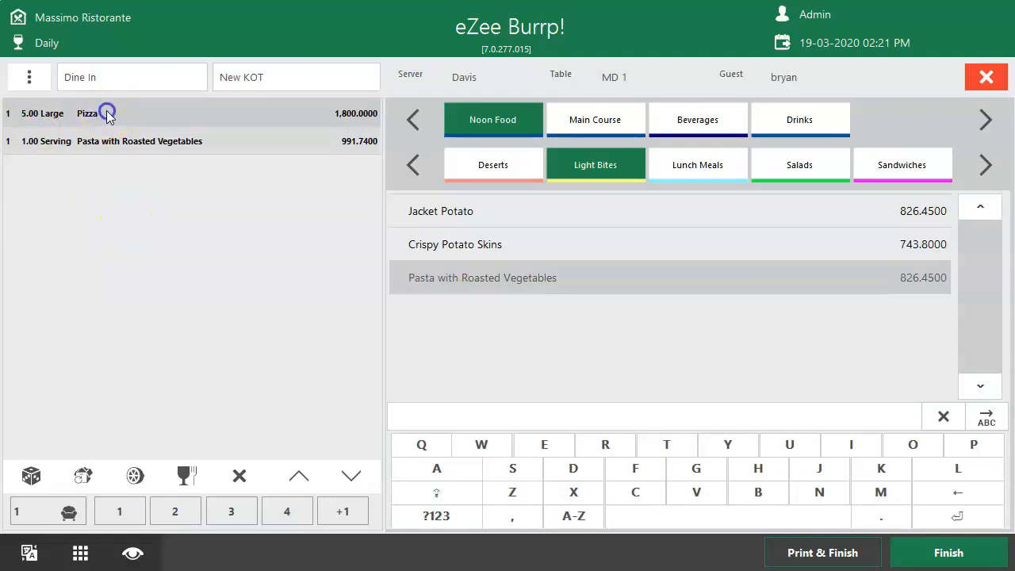
# Step: Add the preparation remark "Extra Cheese" to the Pizza
pyautogui.click(185, 462)
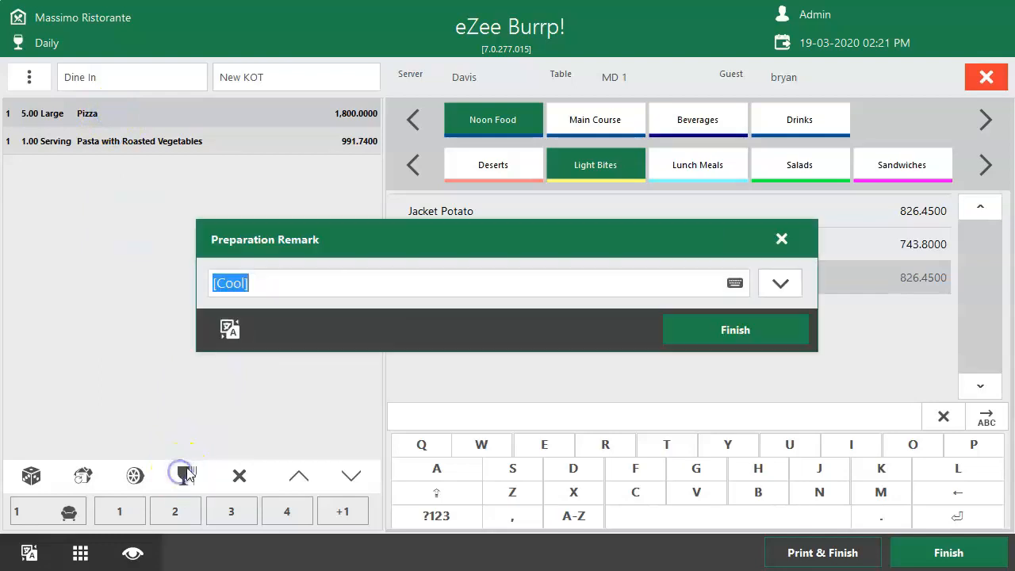
pyautogui.write('E')
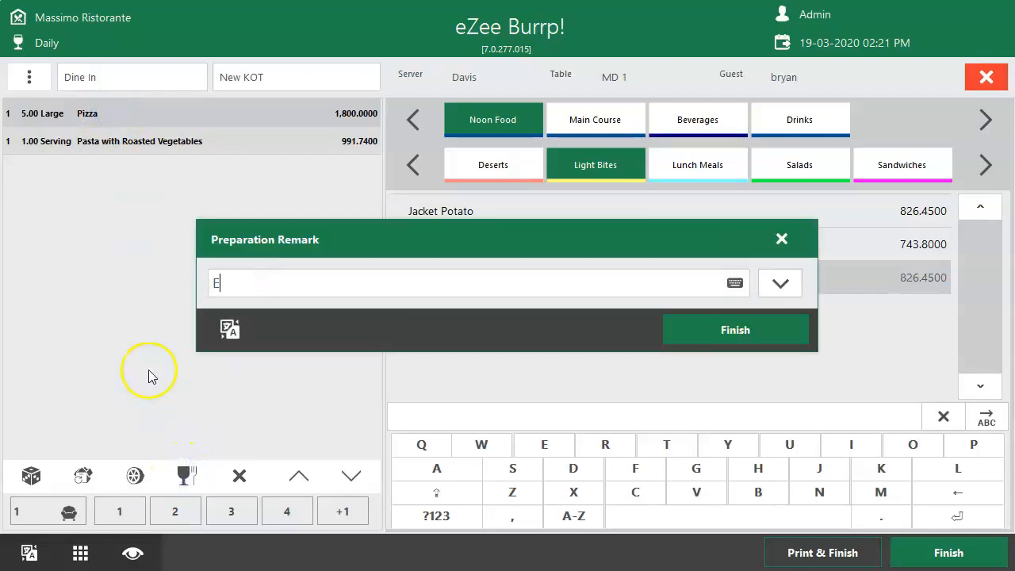
pyautogui.write('xtra Cheese')
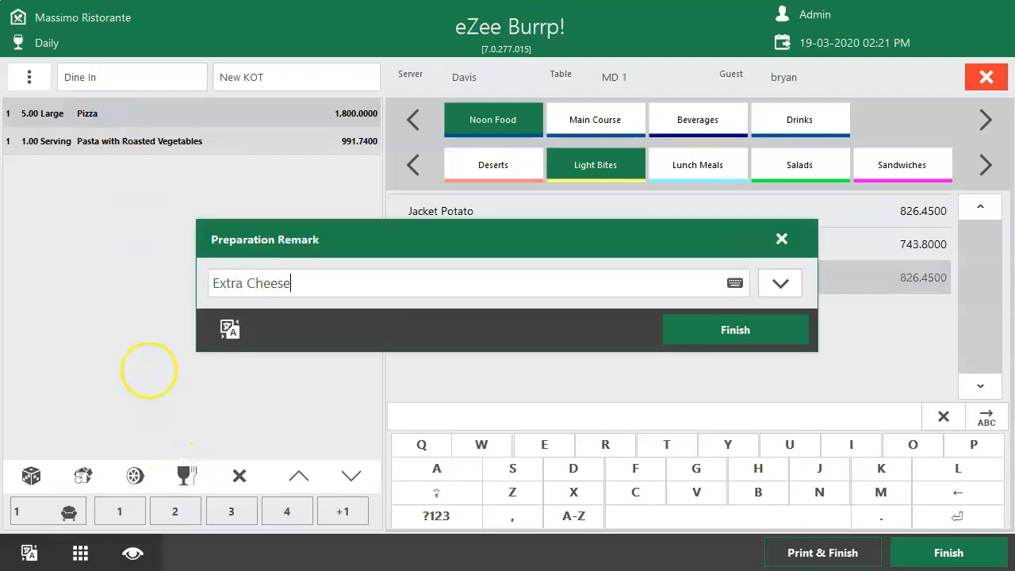
pyautogui.click(698, 337)
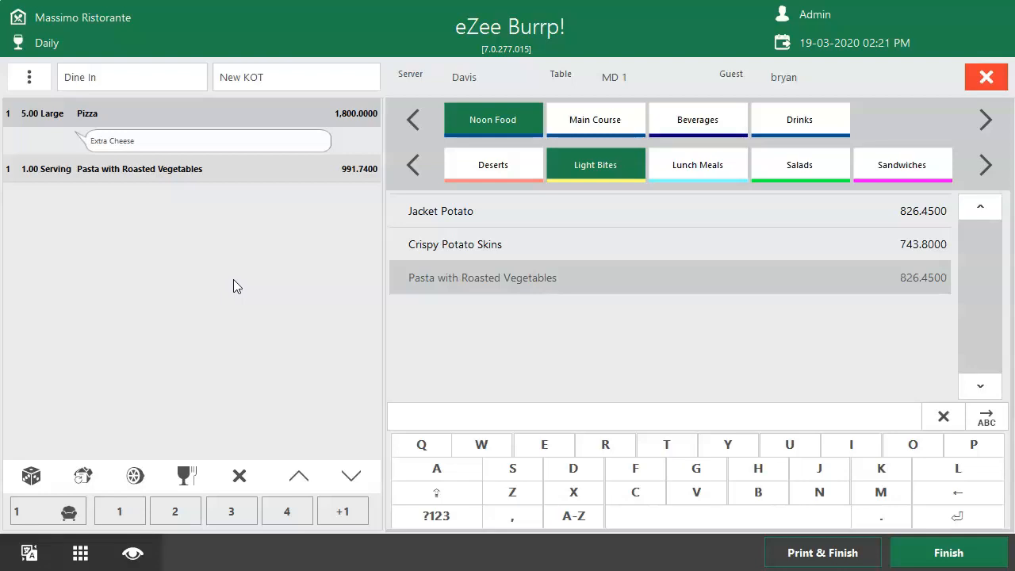
# Step: Add 1 All Day Full English Breakfast from Lunch Meals for seat 2
pyautogui.click(184, 511)
pyautogui.click(679, 164)
pyautogui.click(505, 213)
pyautogui.click(533, 434)
# Step: Add 1 Mexican Chilli with Rice from Lunch Meals for seat 3
pyautogui.click(228, 511)
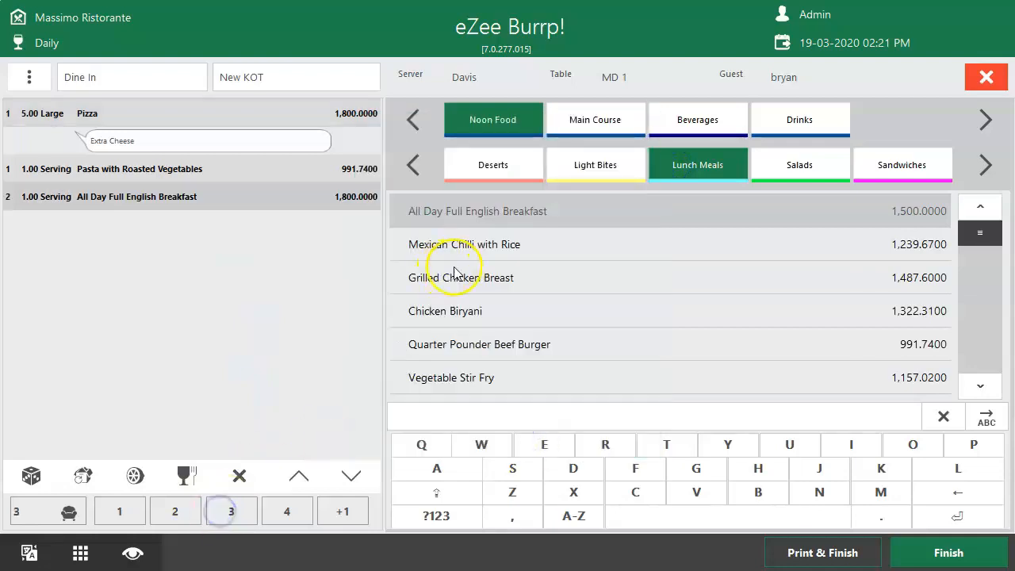
pyautogui.click(449, 244)
pyautogui.click(591, 439)
# Step: Add 1 Fruit Salad from Deserts for seat 4
pyautogui.click(268, 505)
pyautogui.click(499, 162)
pyautogui.click(476, 248)
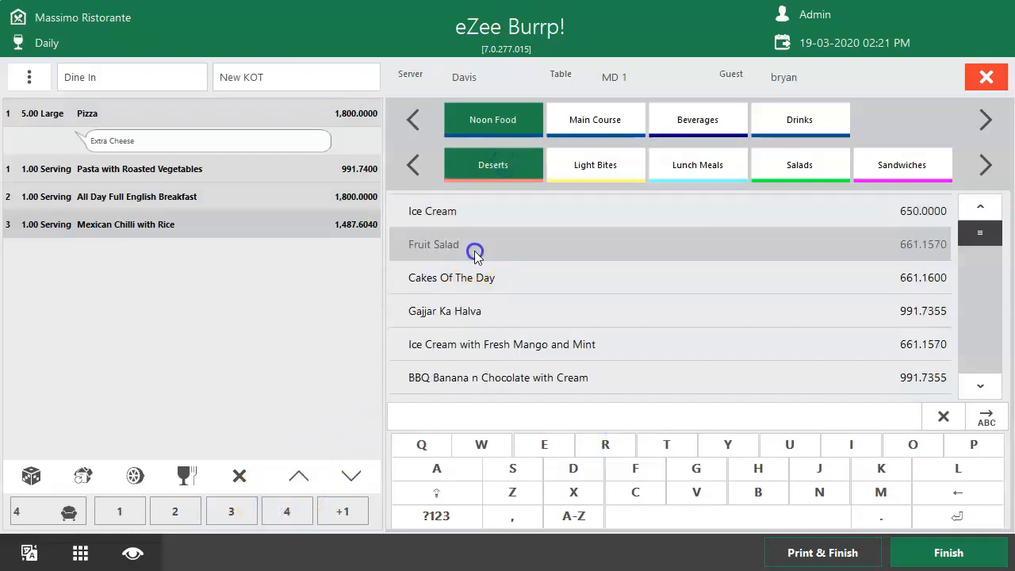
pyautogui.click(566, 428)
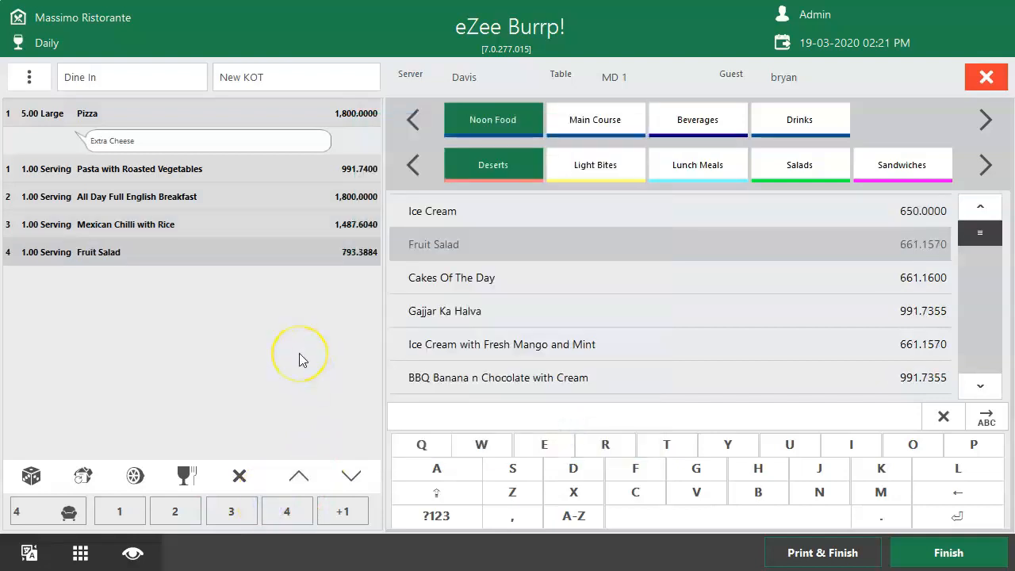
# Step: Review the KOT operations available for the current order, moving their window clear of the item list
pyautogui.click(82, 560)
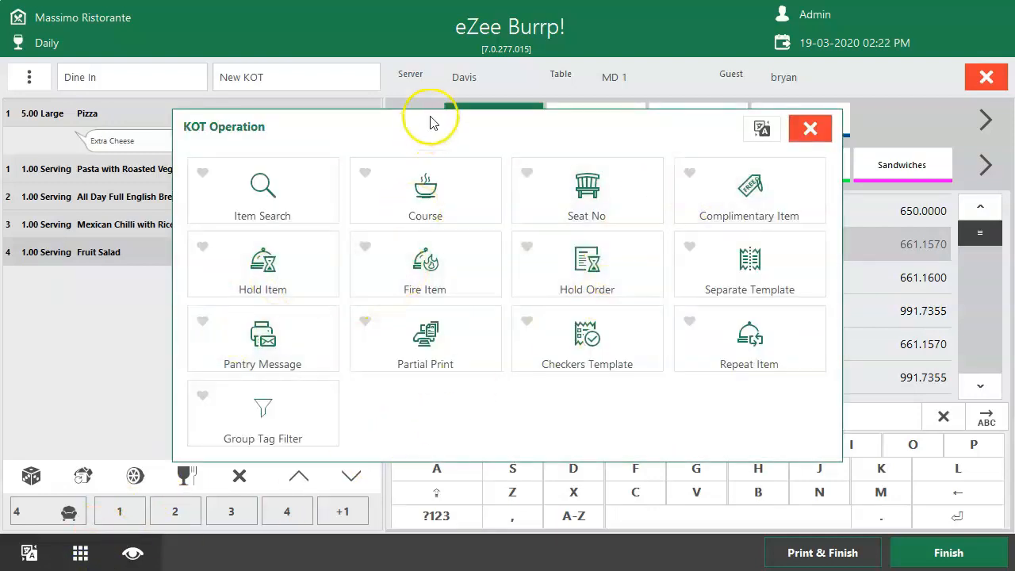
pyautogui.moveTo(483, 132); pyautogui.dragTo(600, 114)
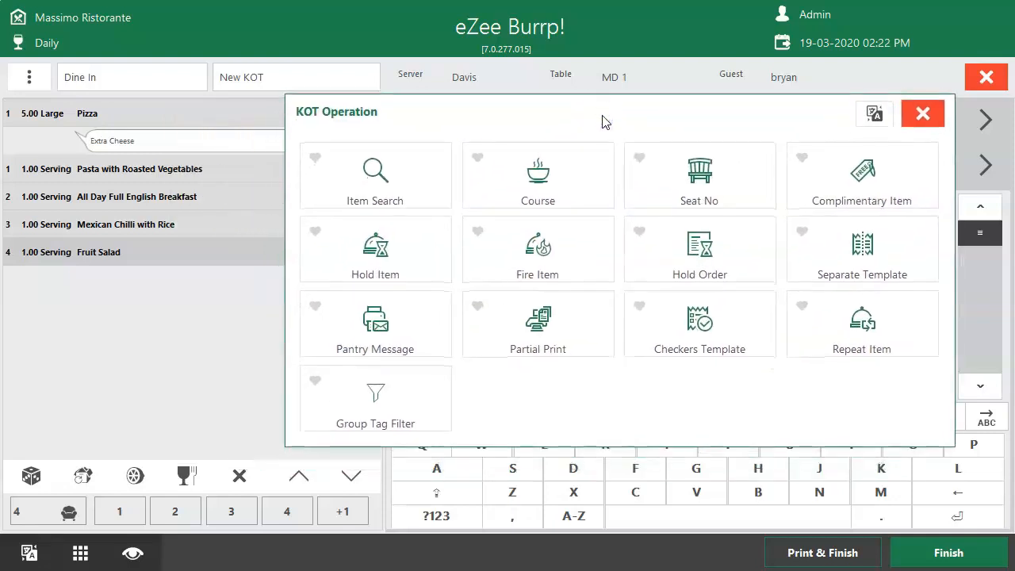
pyautogui.click(610, 131)
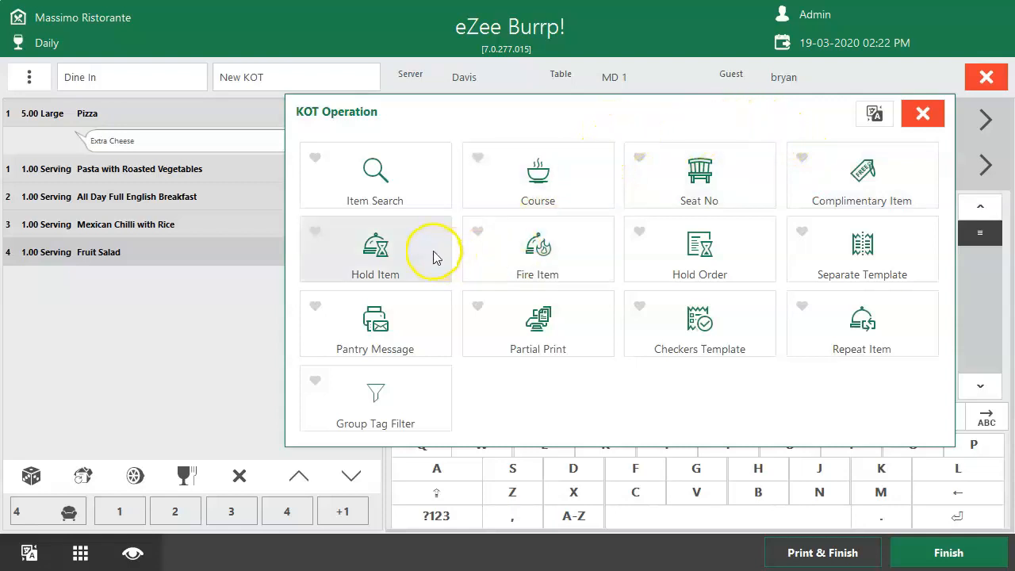
pyautogui.click(920, 115)
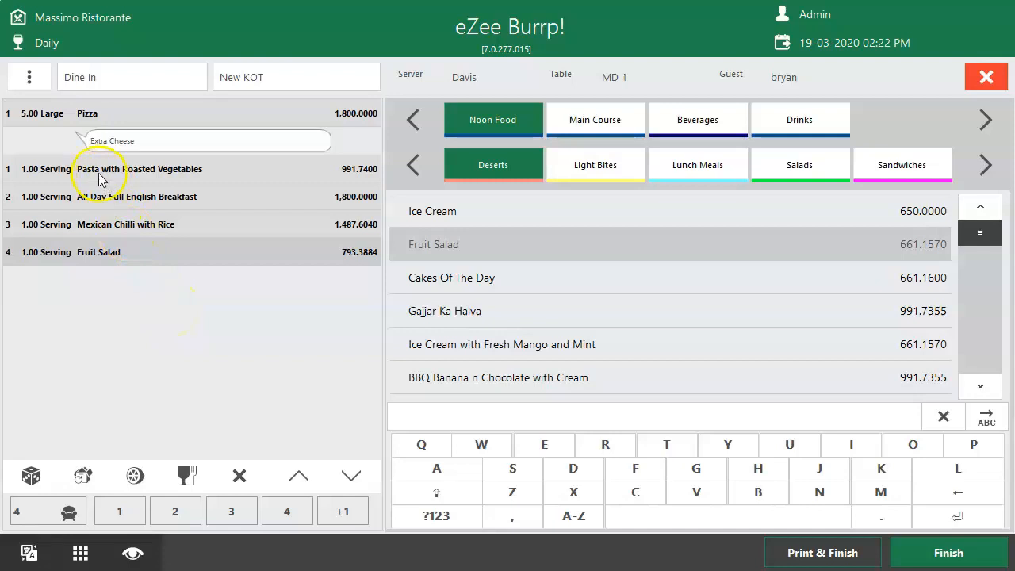
# Step: Put all 5 Large Pizza on hold with the Manual timing option, then print and finish the KOT
pyautogui.click(84, 116)
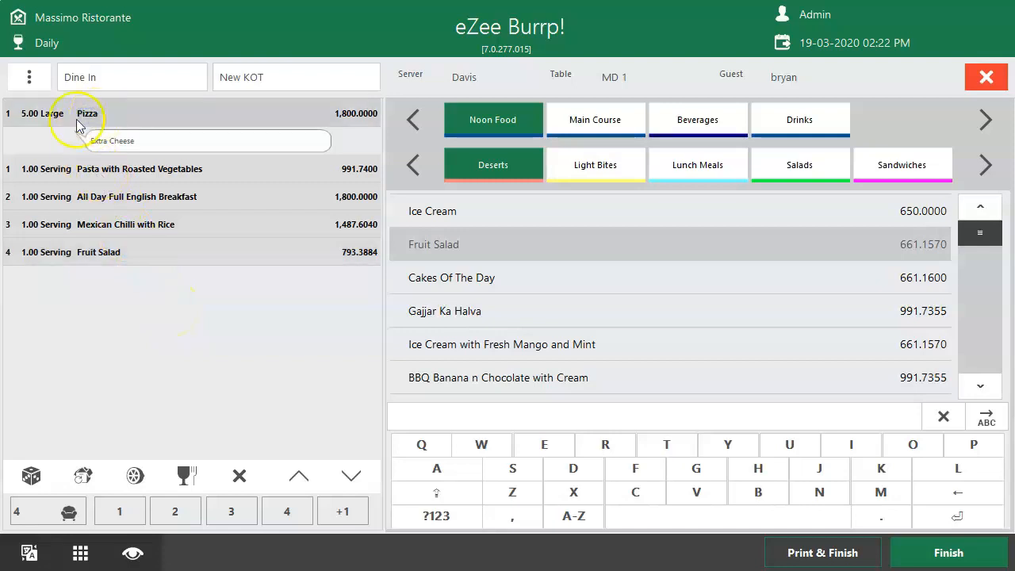
pyautogui.click(80, 553)
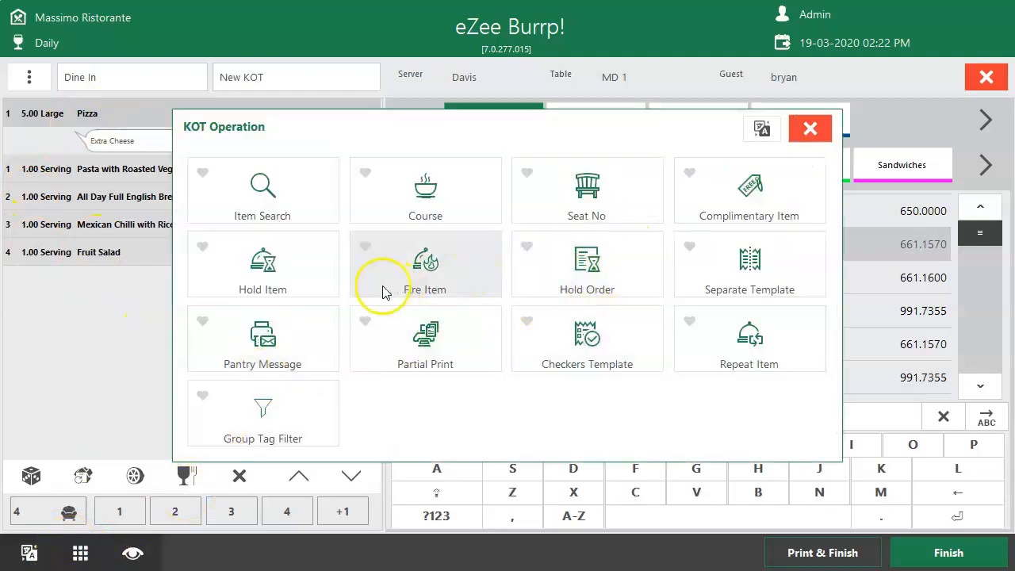
pyautogui.click(318, 285)
pyautogui.click(559, 406)
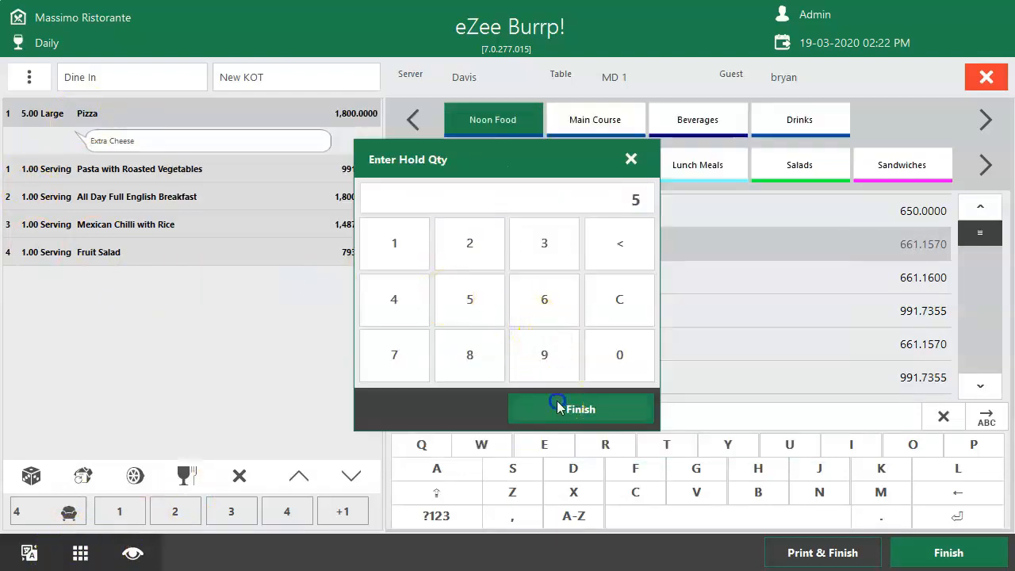
pyautogui.click(665, 309)
pyautogui.click(682, 252)
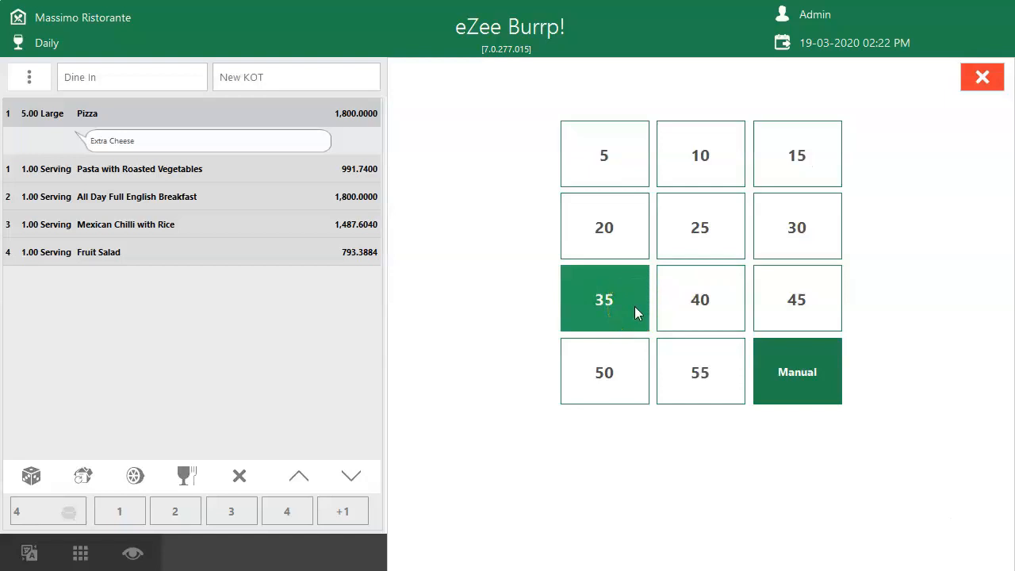
pyautogui.click(781, 363)
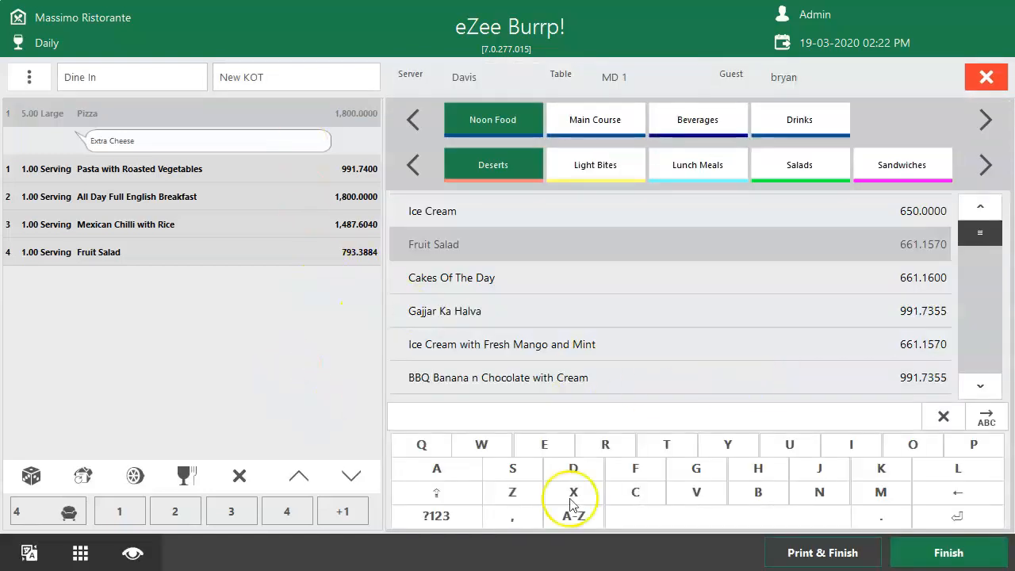
pyautogui.click(850, 537)
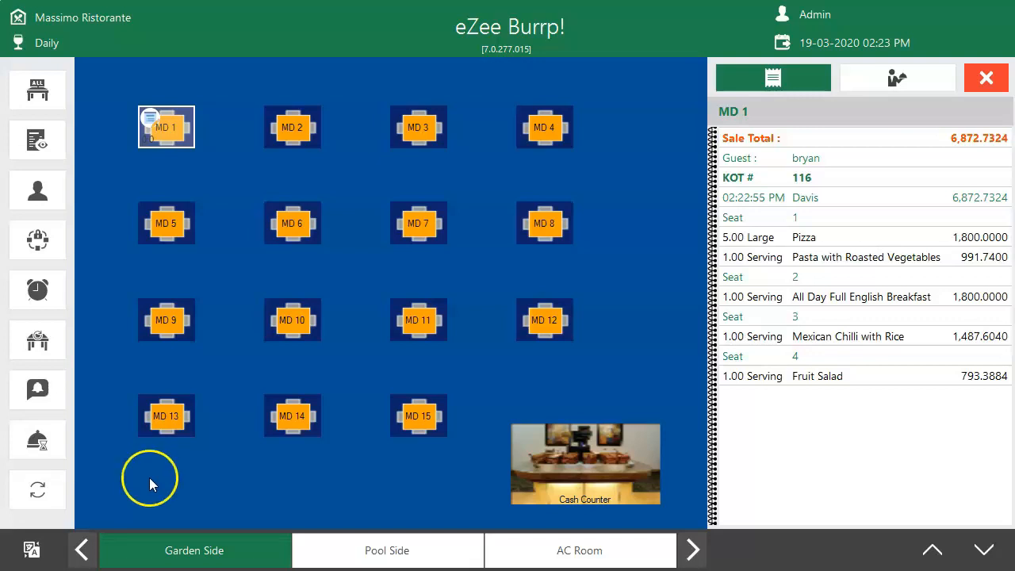
# Step: Fire the held 5 Large Pizza of table MD 1 and return to the table layout
pyautogui.click(43, 449)
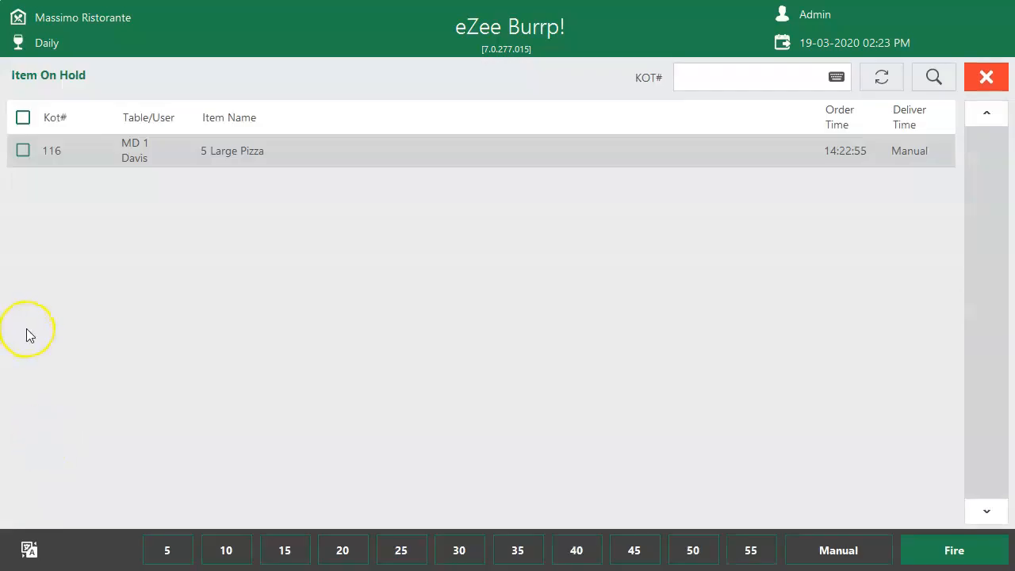
pyautogui.click(23, 150)
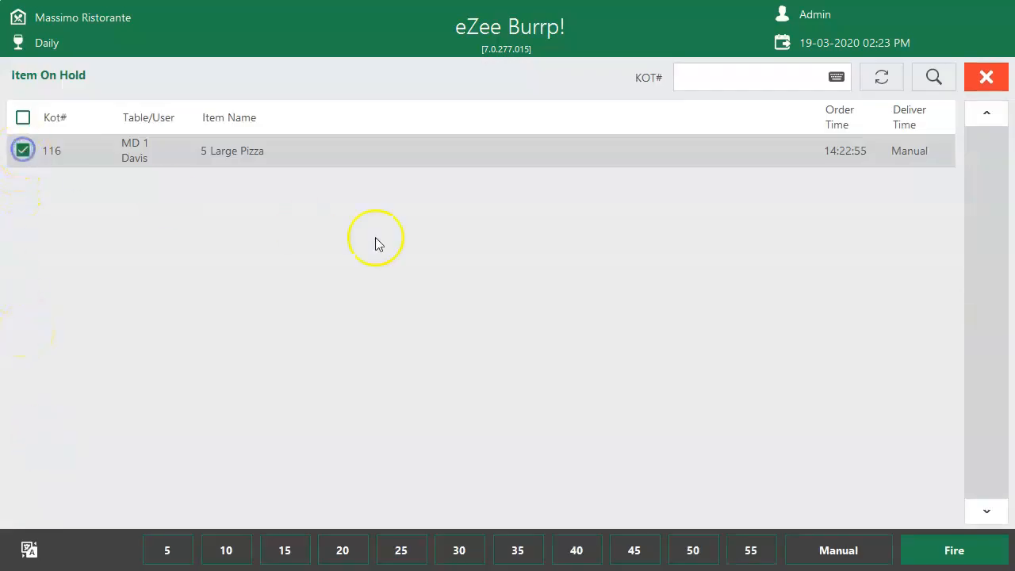
pyautogui.click(967, 551)
pyautogui.click(982, 89)
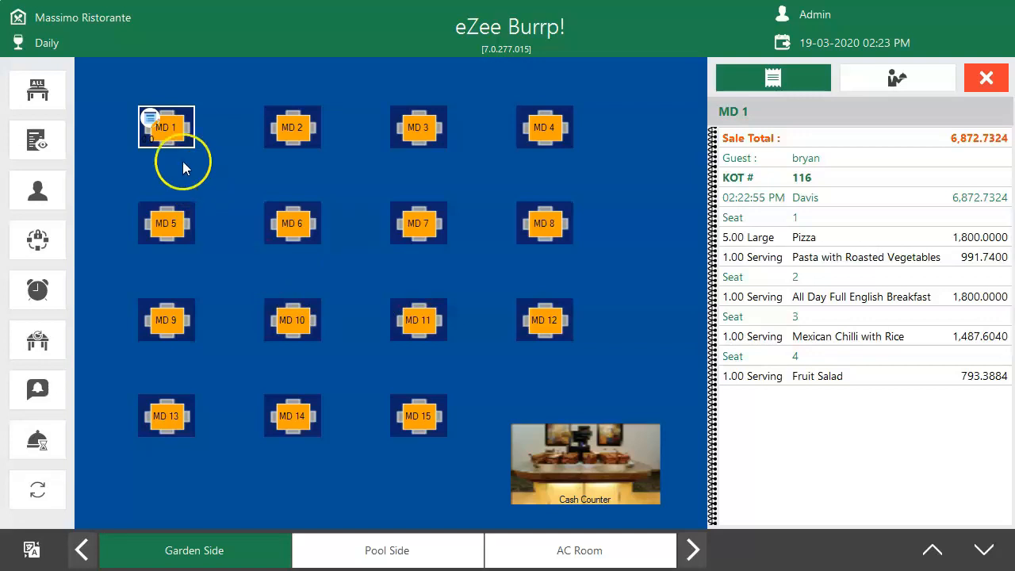
# Step: Create a new KOT on table MD 1 with 1 Cakes Of The Day and 1 Fruit Salad for seat 1, and print and finish it
pyautogui.click(174, 125)
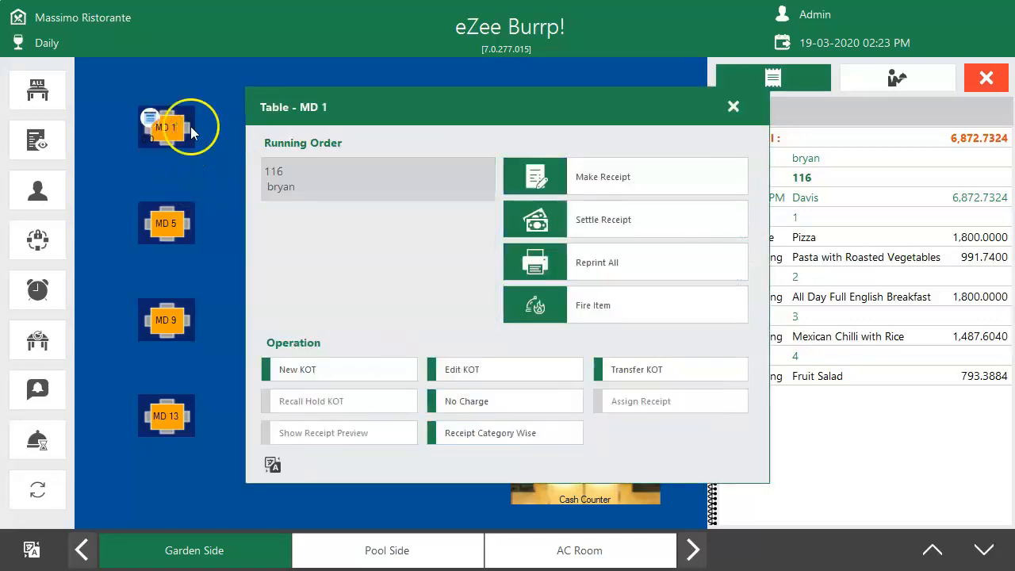
pyautogui.click(311, 369)
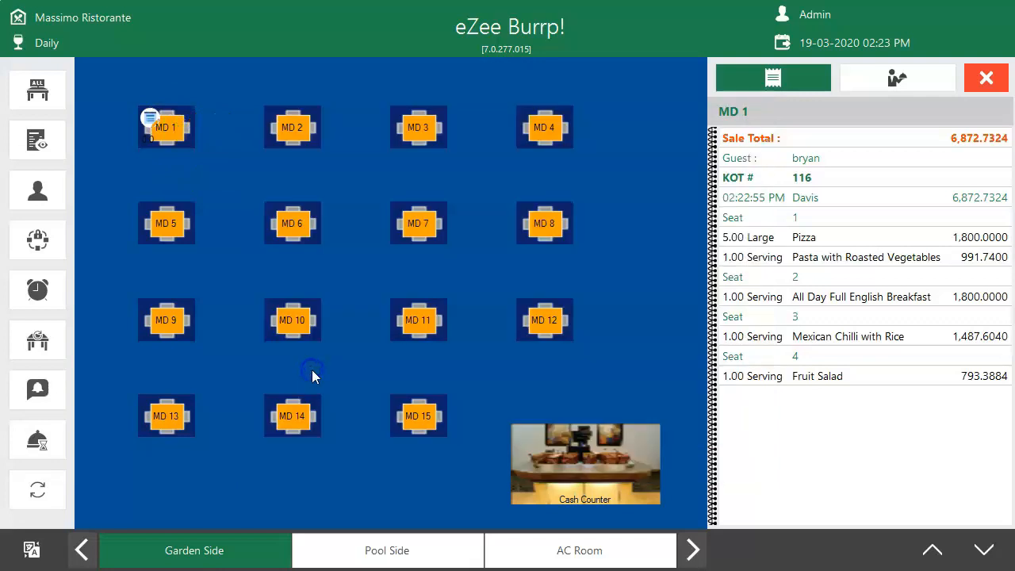
pyautogui.click(670, 480)
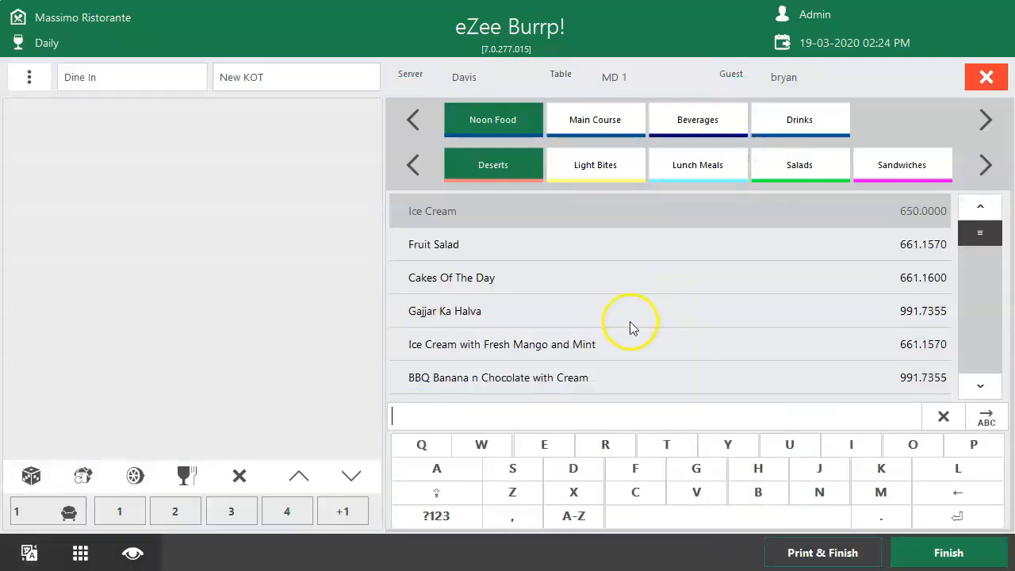
pyautogui.click(483, 287)
pyautogui.click(535, 432)
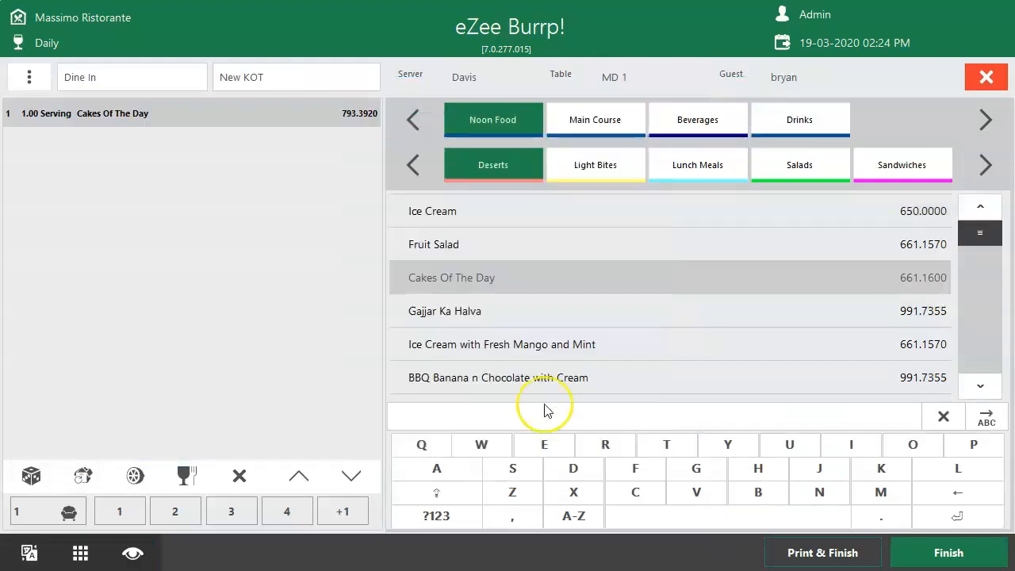
pyautogui.click(489, 248)
pyautogui.click(583, 433)
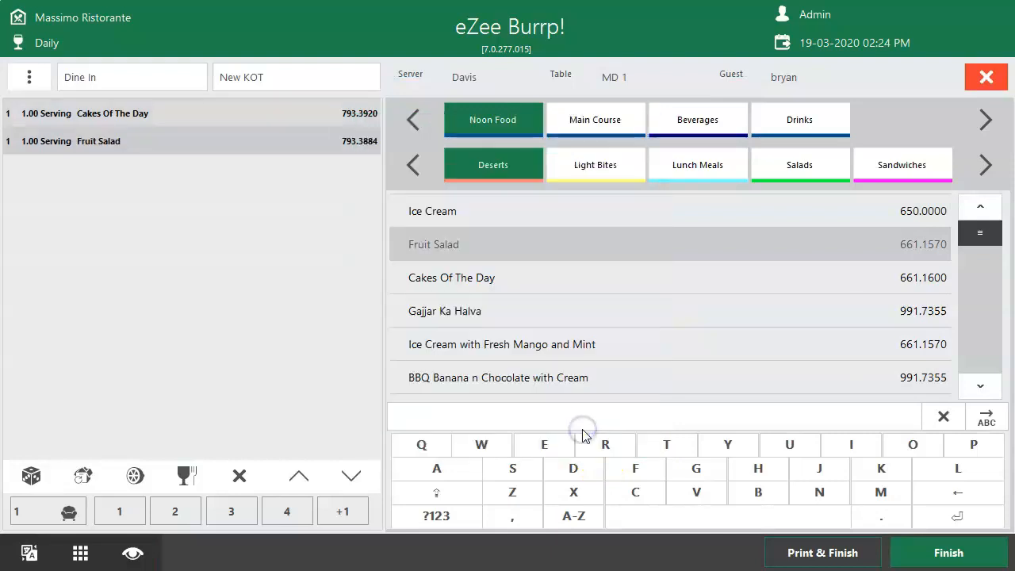
pyautogui.click(831, 548)
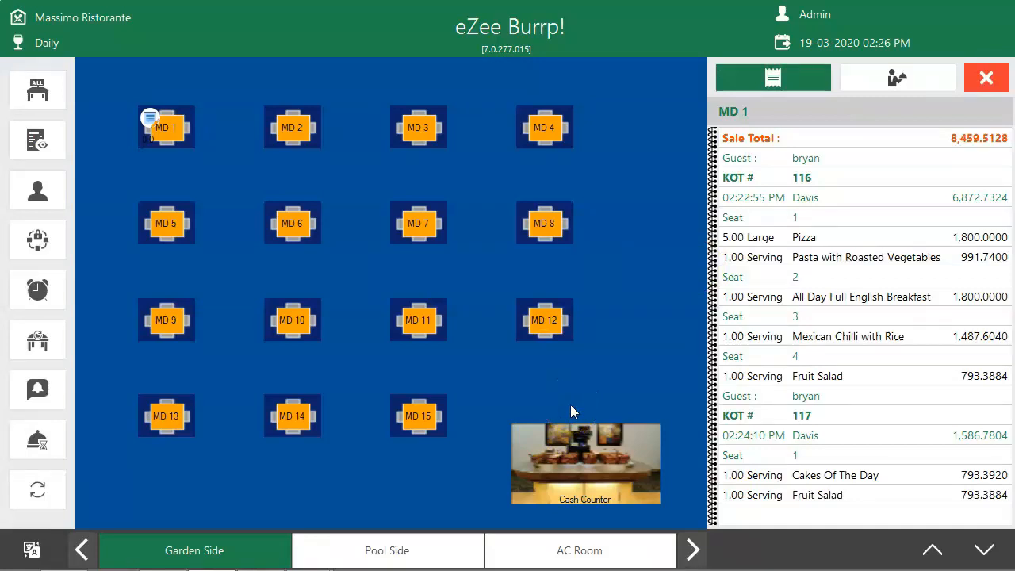
# Step: Transfer both running orders from table MD 1 to table MD 12 as an Order Transfer
pyautogui.click(174, 124)
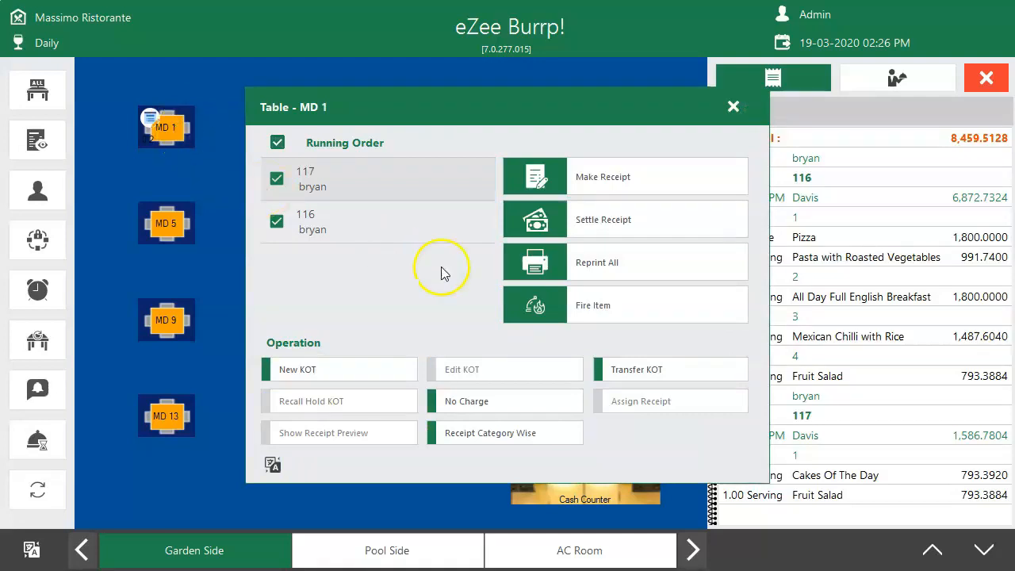
pyautogui.click(635, 371)
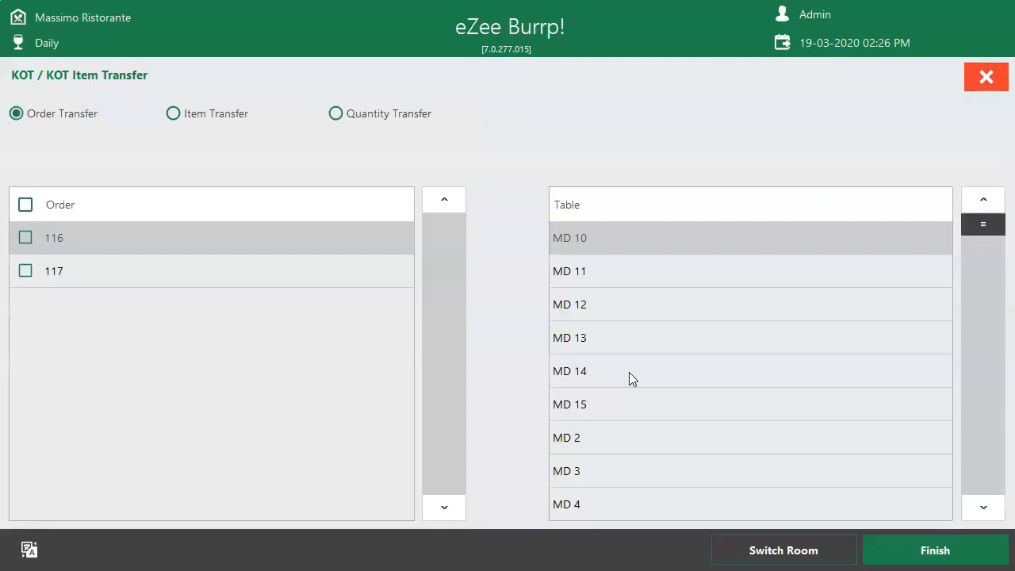
pyautogui.click(611, 373)
pyautogui.click(26, 204)
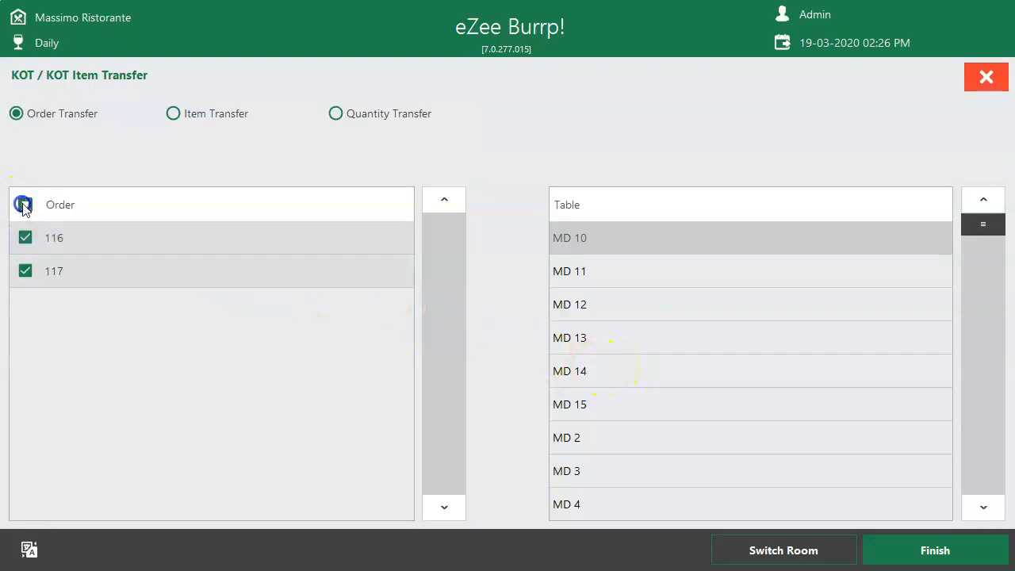
pyautogui.click(609, 312)
pyautogui.click(879, 544)
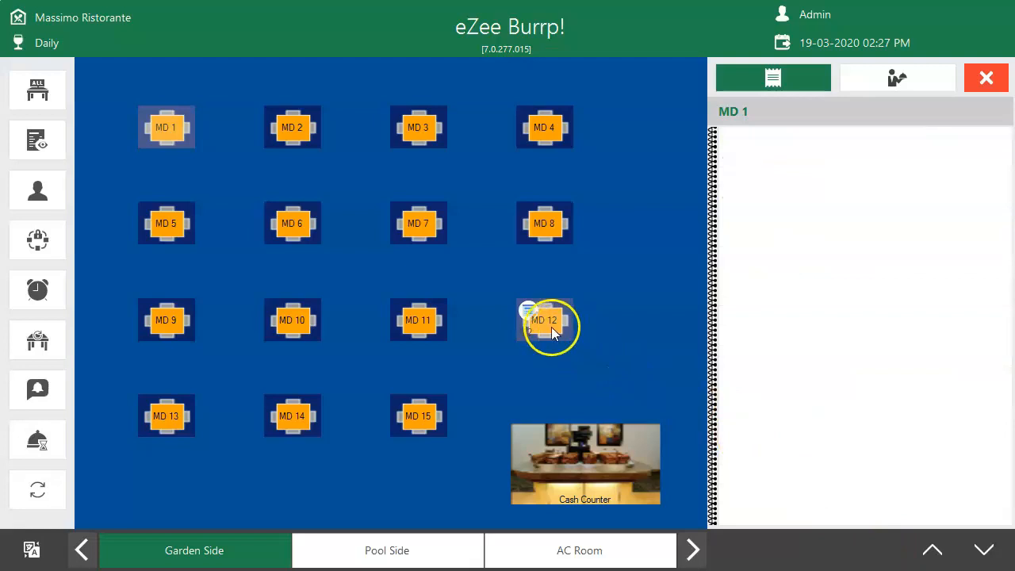
# Step: Open only table MD 12's KOT with Cakes Of The Day and Fruit Salad for editing
pyautogui.click(548, 325)
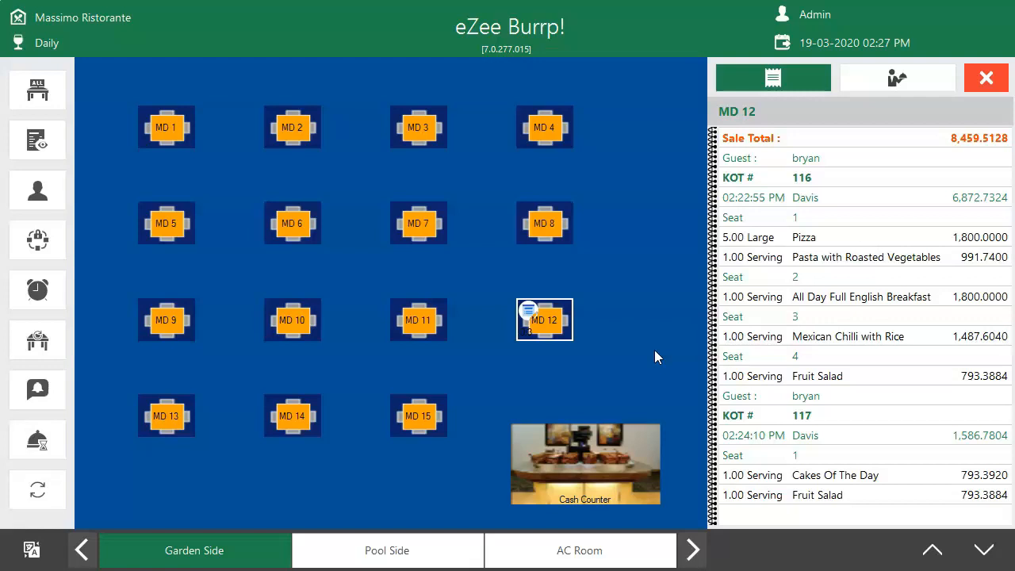
pyautogui.click(545, 317)
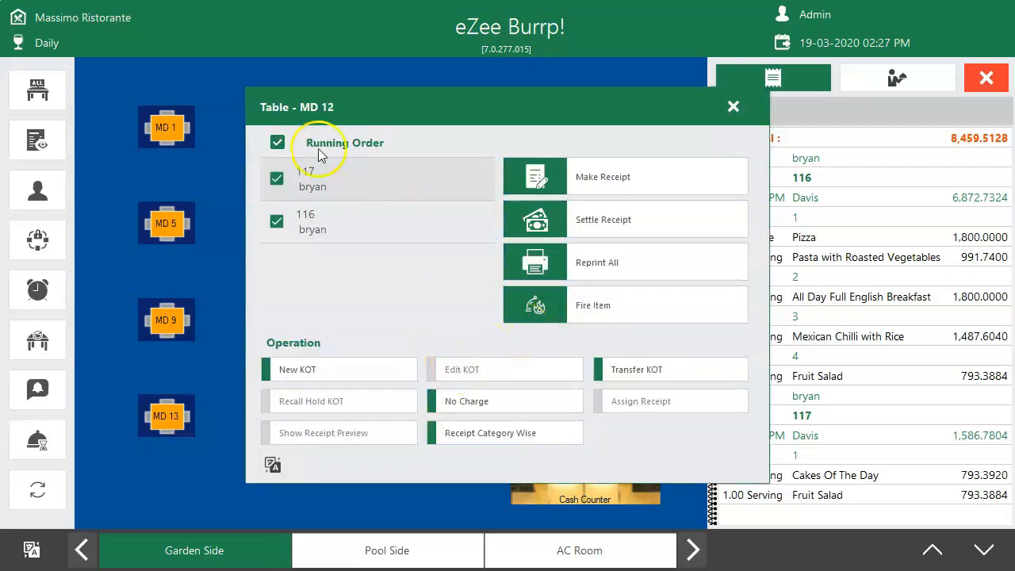
pyautogui.click(276, 222)
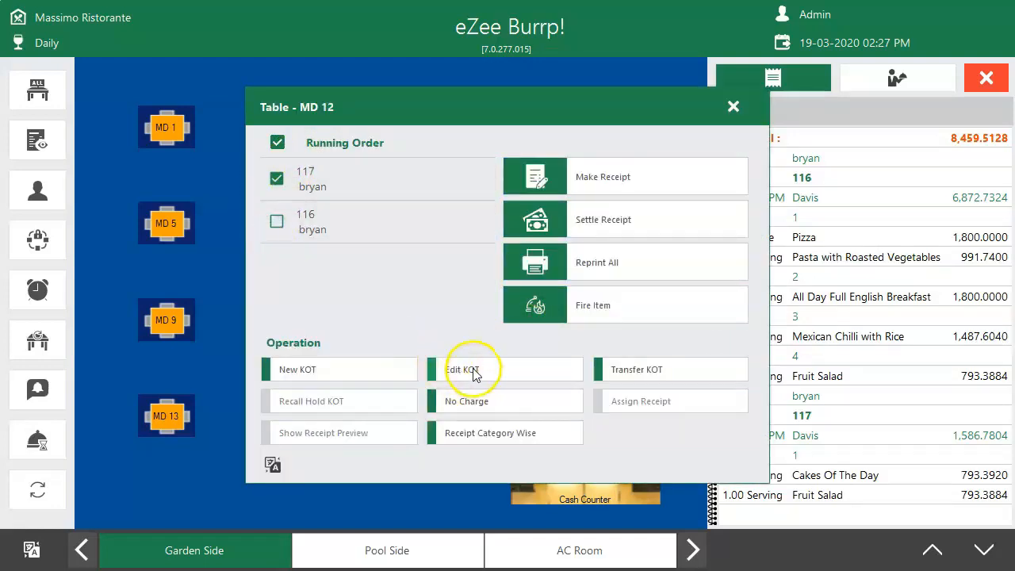
pyautogui.click(460, 369)
pyautogui.click(616, 335)
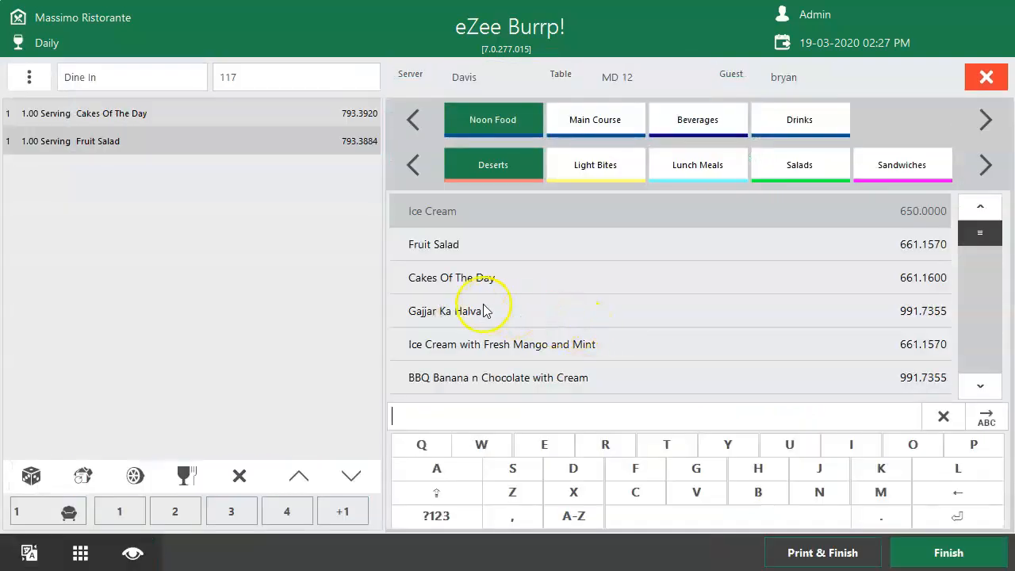
# Step: Void 1 Fruit Salad as a Void Item with the reason "Data Error" and finish the edited KOT
pyautogui.click(155, 139)
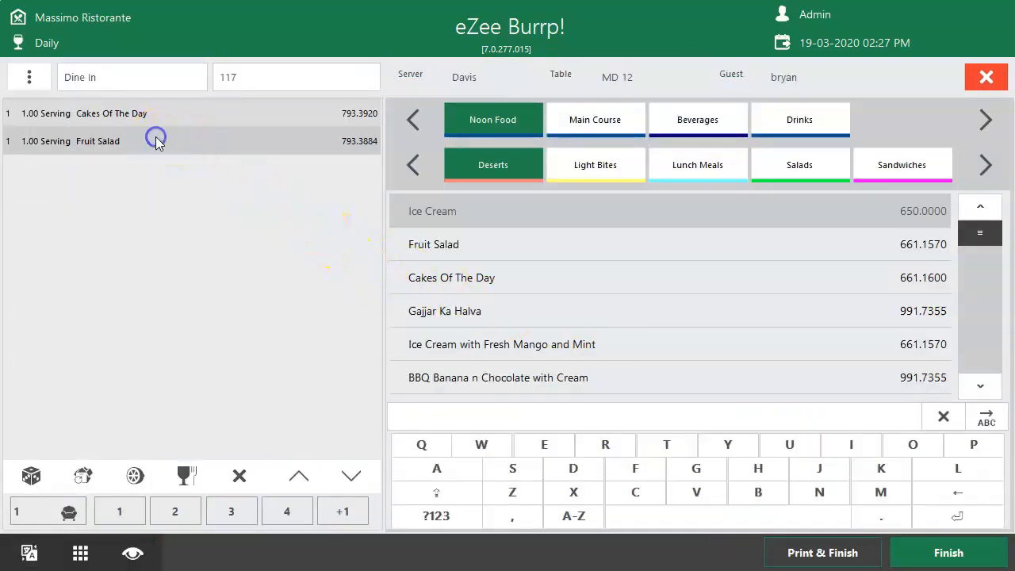
pyautogui.click(238, 476)
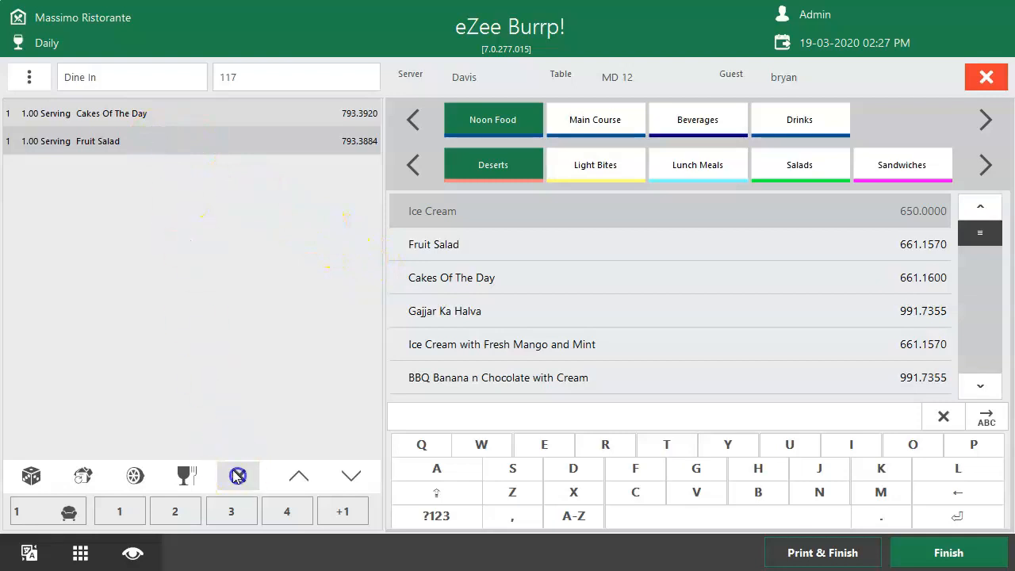
pyautogui.click(798, 327)
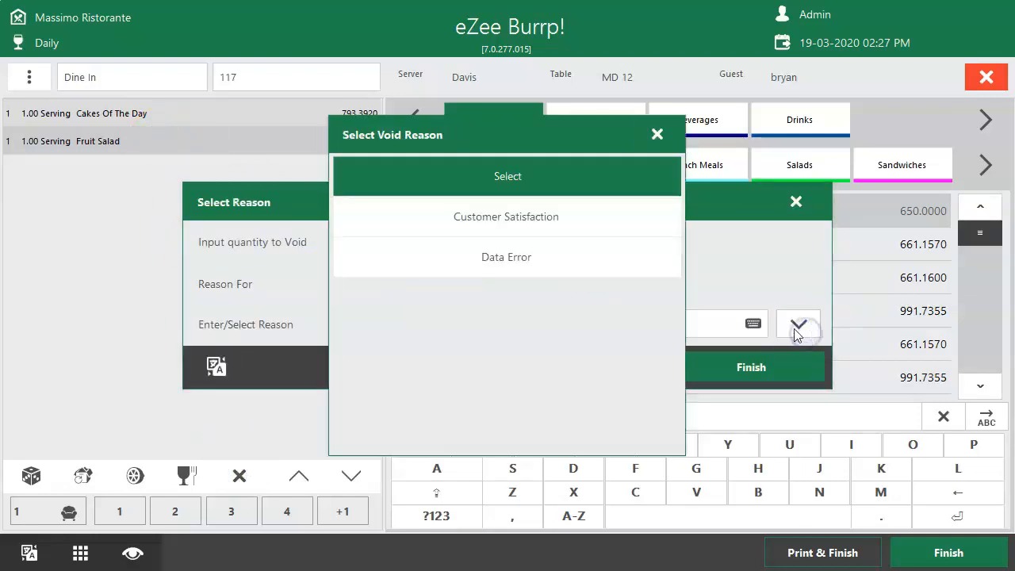
pyautogui.click(506, 267)
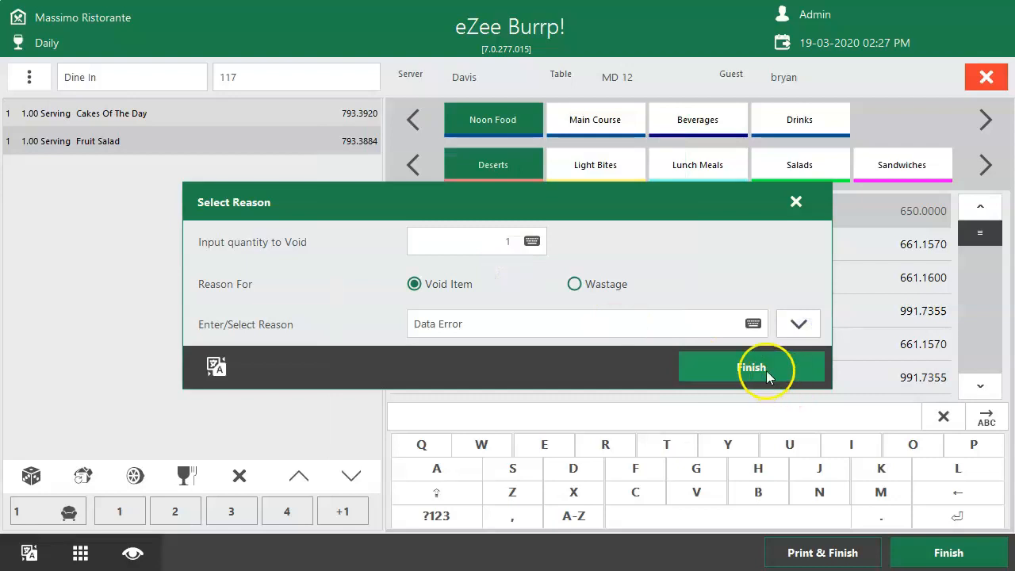
pyautogui.click(761, 368)
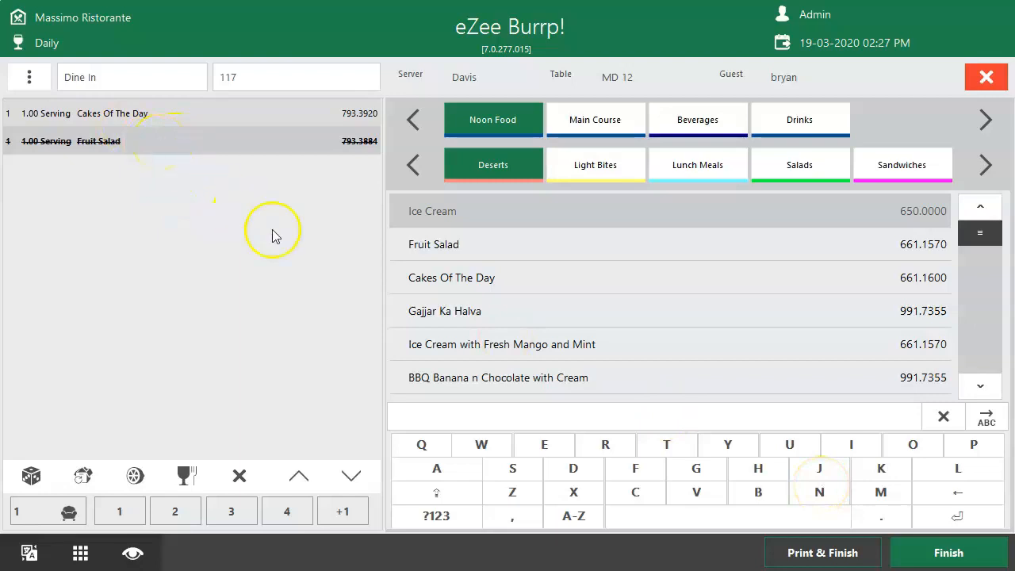
pyautogui.click(920, 551)
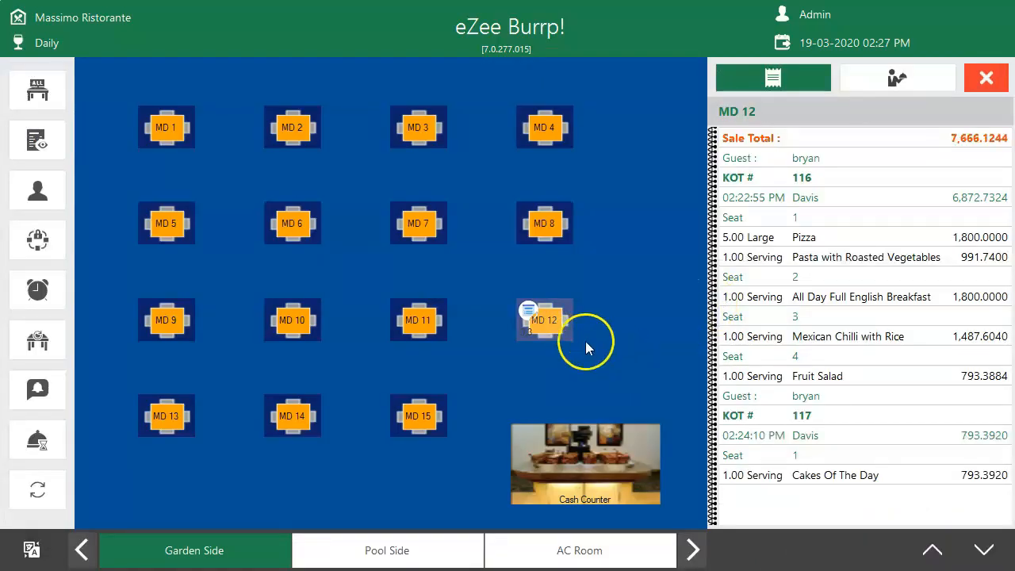
# Step: Start a receipt for both running orders on table MD 12, with the KOT containing the Pizza as master
pyautogui.click(559, 329)
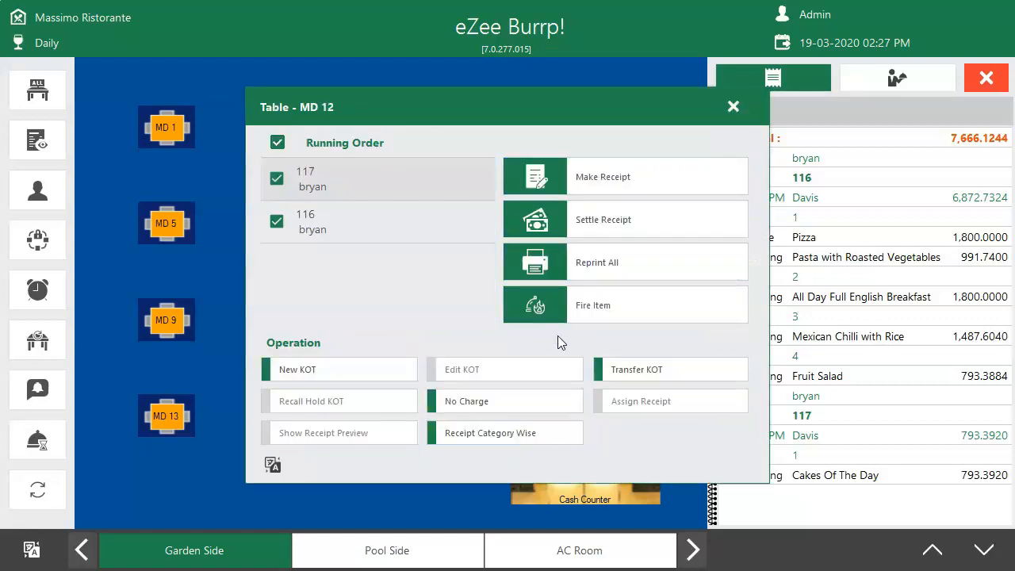
pyautogui.click(581, 181)
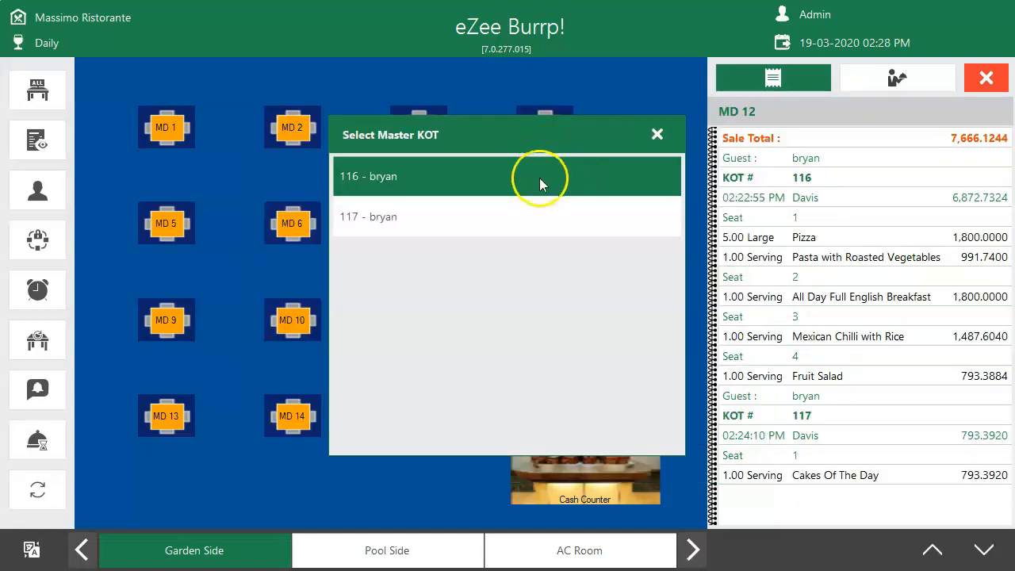
pyautogui.click(538, 179)
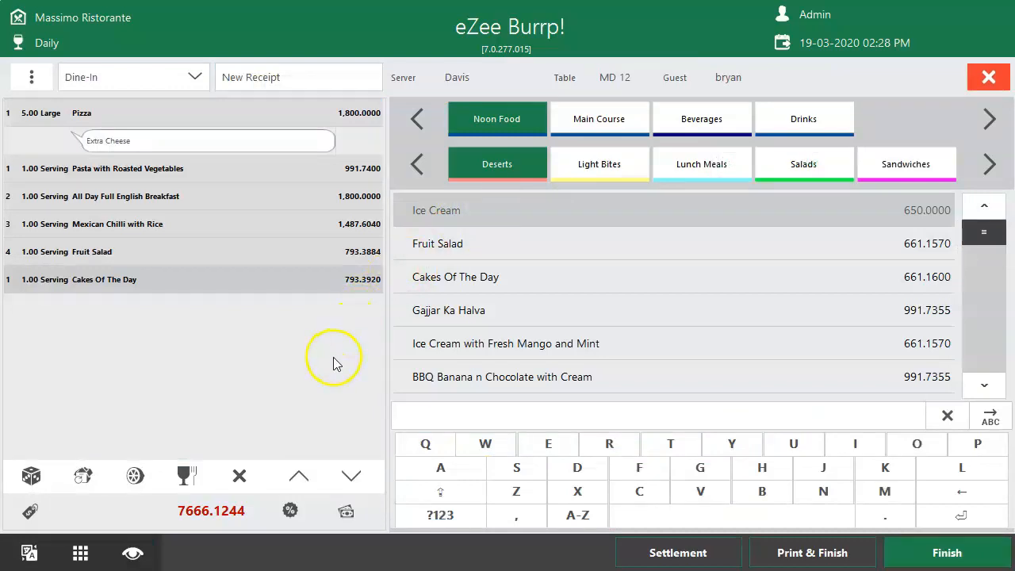
# Step: Apply the 10% discount on the whole receipt
pyautogui.click(288, 513)
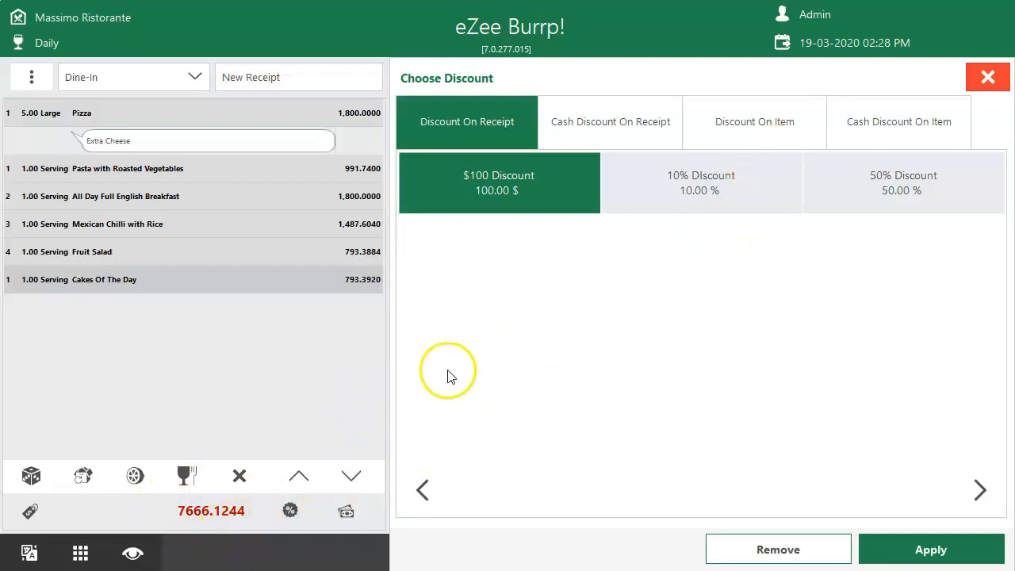
pyautogui.click(668, 209)
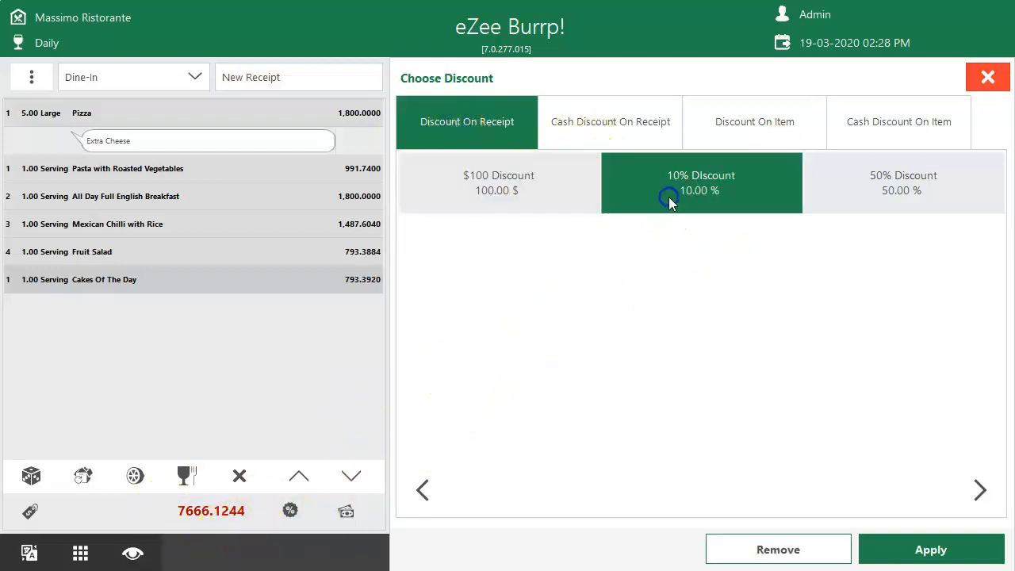
pyautogui.click(889, 560)
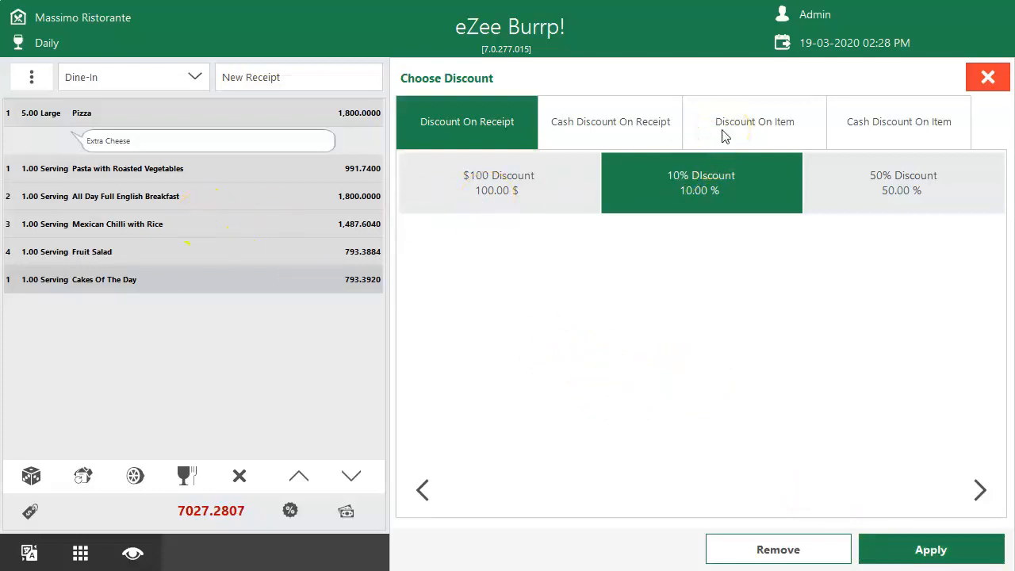
# Step: Apply the 10% item discount to only Fruit Salad and Cakes Of The Day, and print and finish the receipt
pyautogui.click(709, 173)
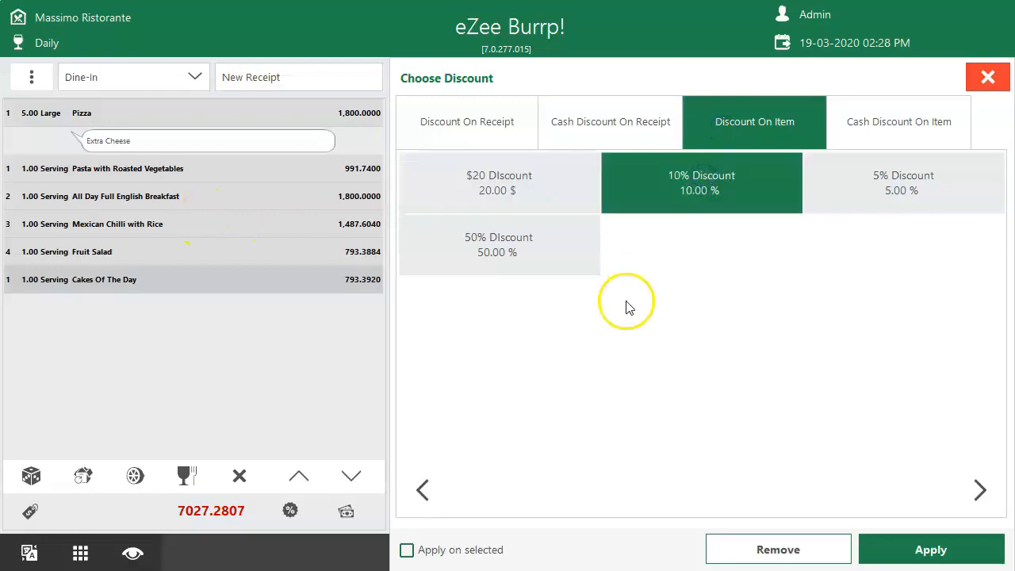
pyautogui.click(449, 547)
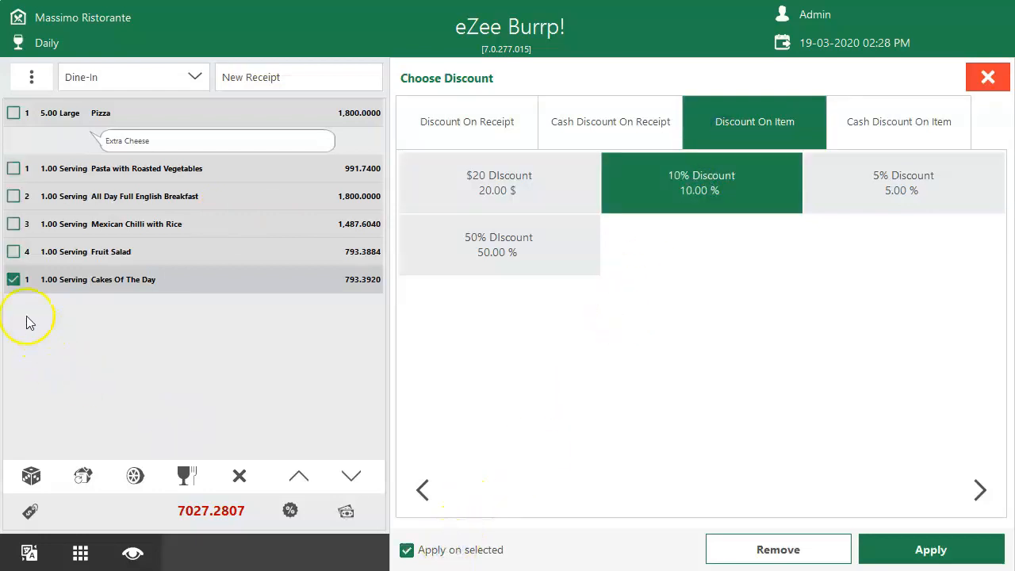
pyautogui.click(11, 252)
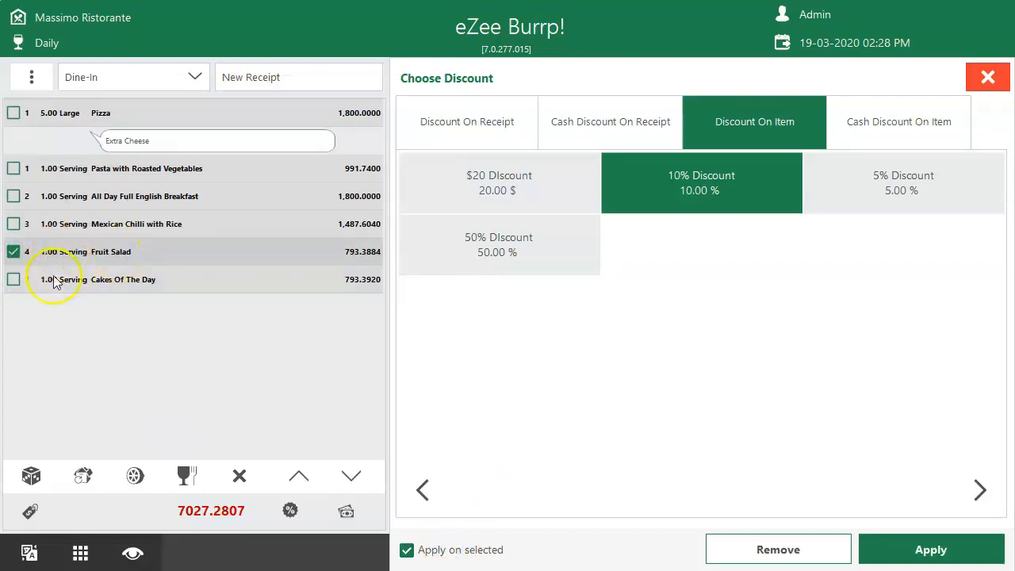
pyautogui.click(15, 280)
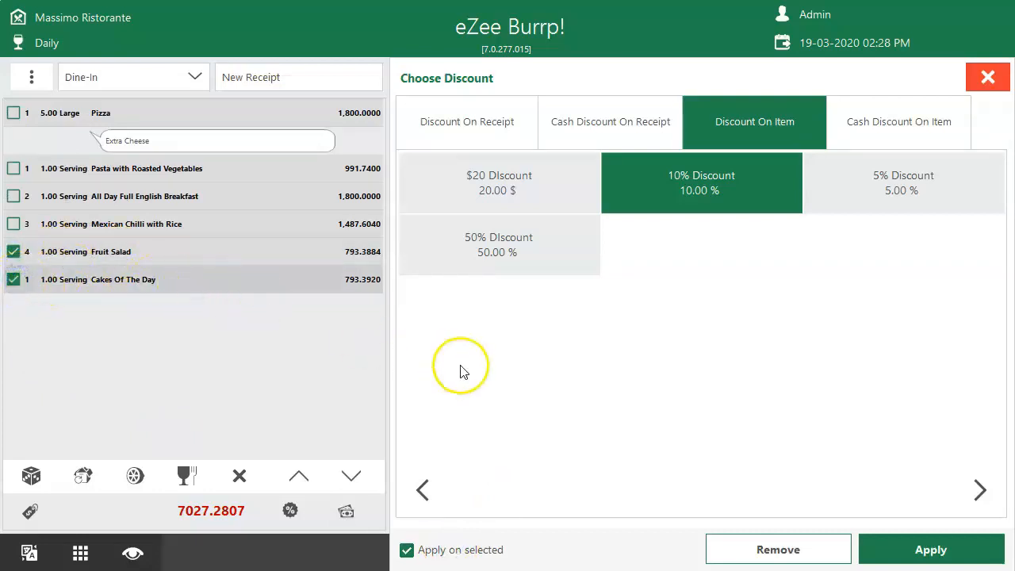
pyautogui.click(895, 554)
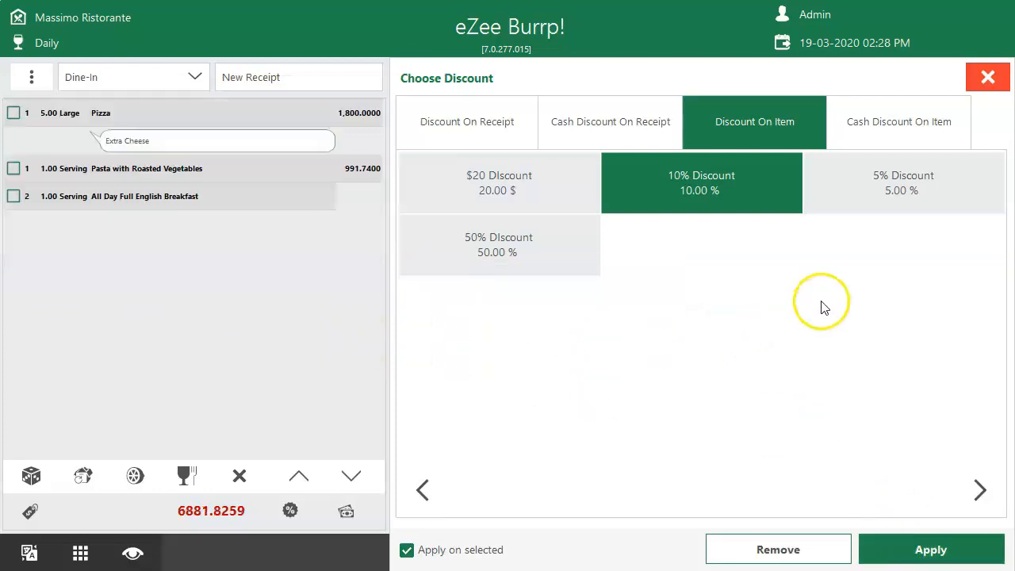
pyautogui.click(988, 78)
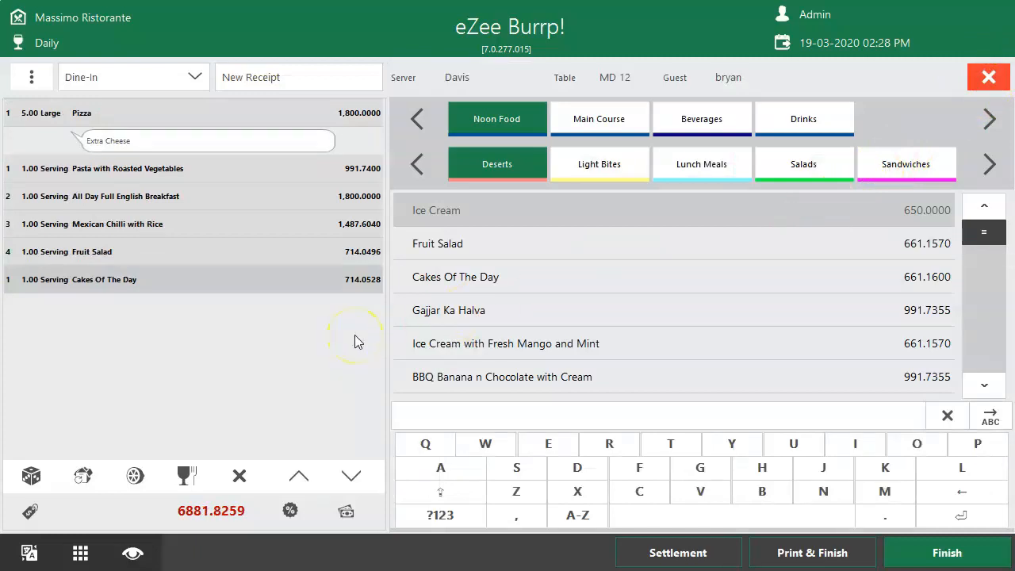
pyautogui.click(769, 551)
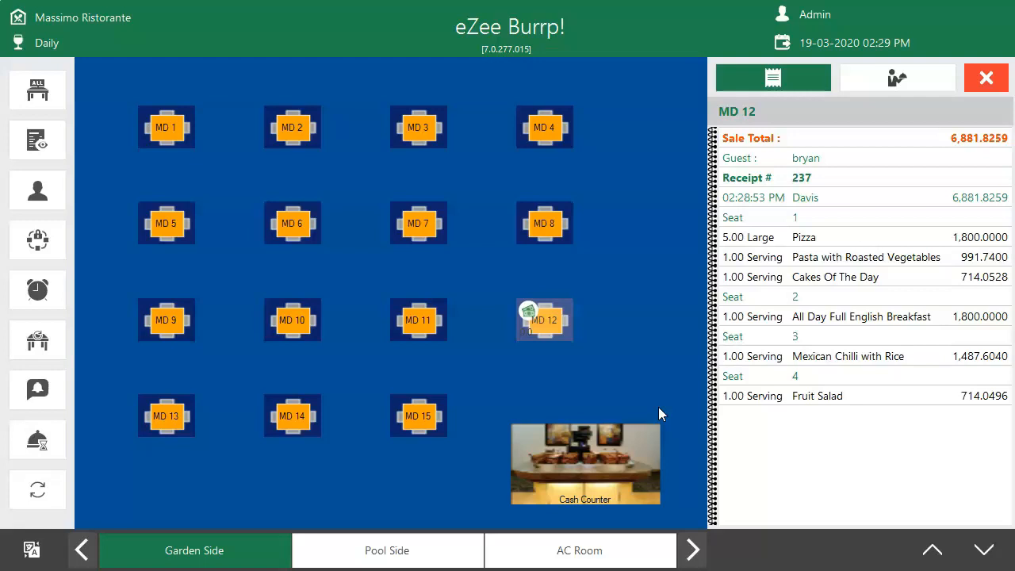
# Step: Create a new KOT on table MD 12 with 1 Jacket Potato and 1 Crispy Potato Skins, and finish it
pyautogui.click(543, 319)
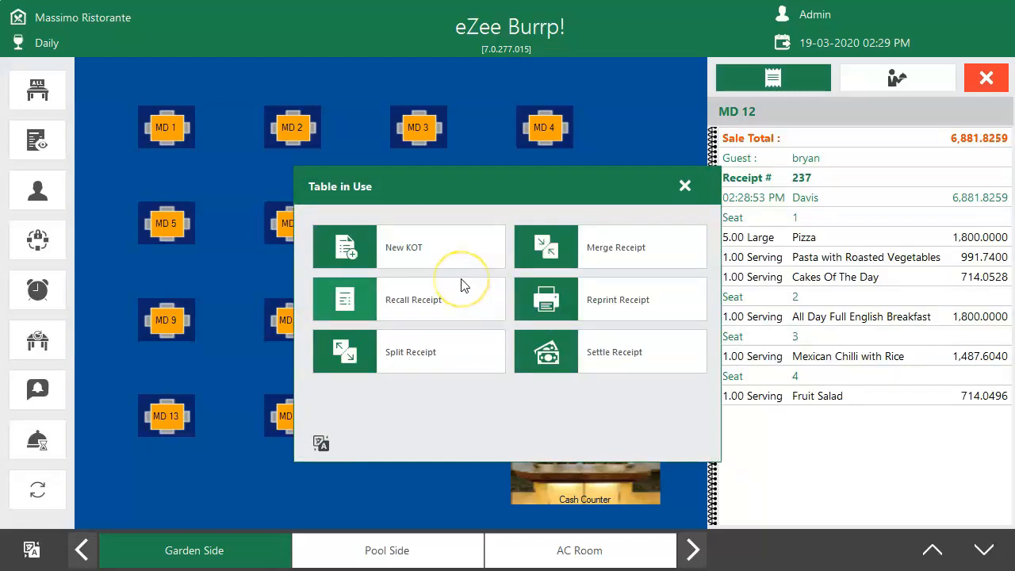
pyautogui.click(426, 250)
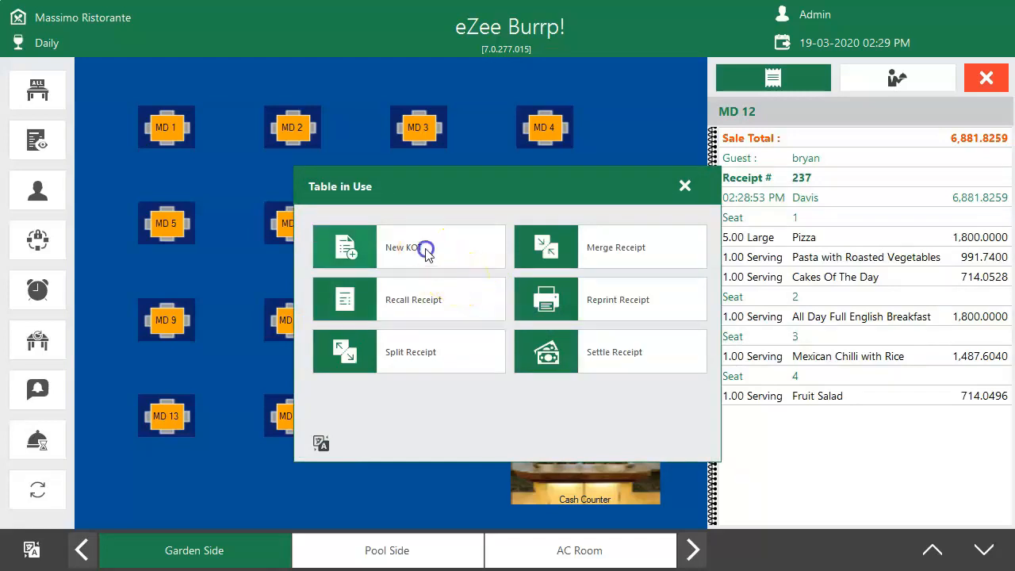
pyautogui.click(668, 478)
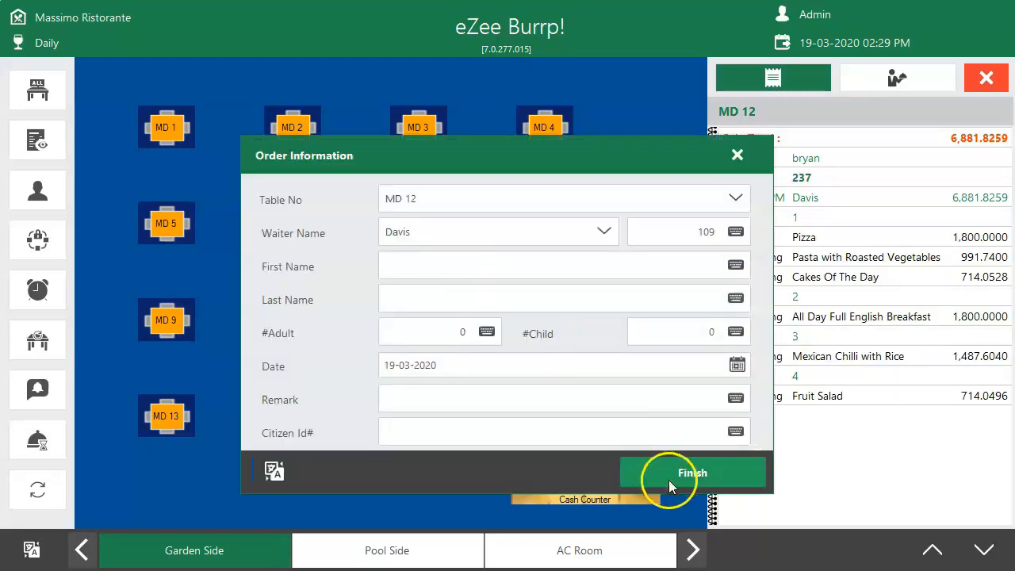
pyautogui.click(640, 249)
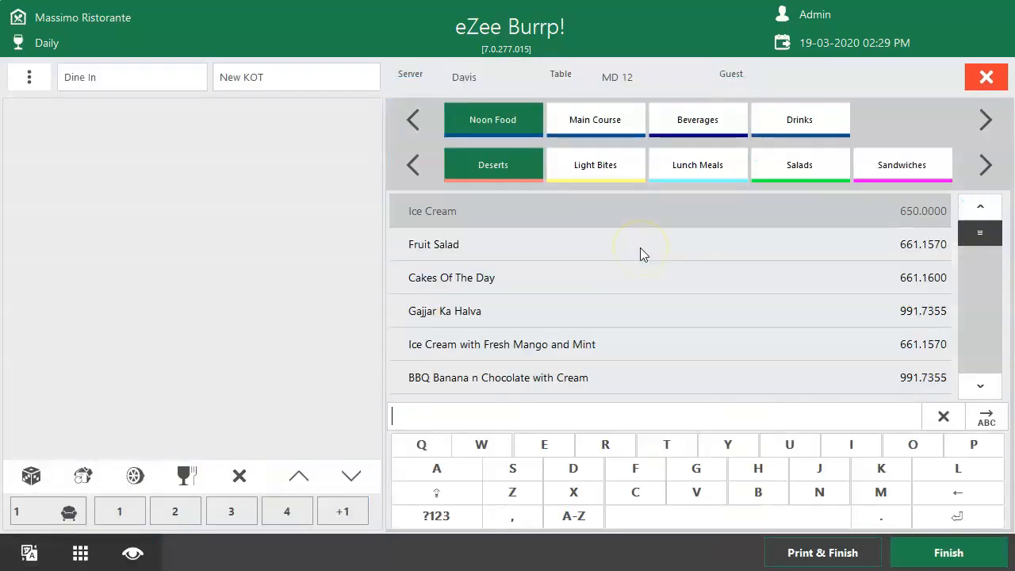
pyautogui.click(596, 165)
pyautogui.click(468, 212)
pyautogui.click(594, 349)
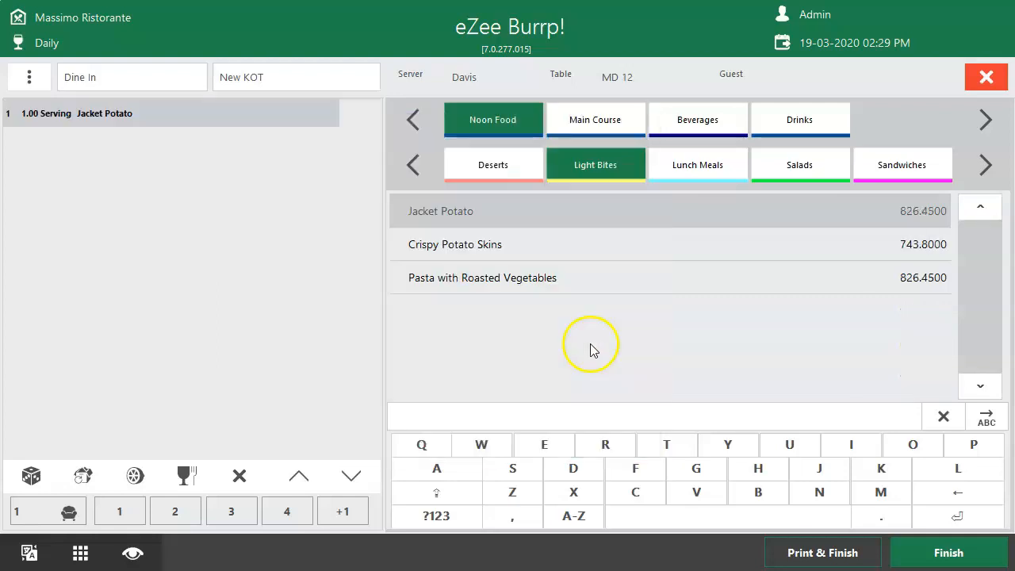
pyautogui.click(529, 257)
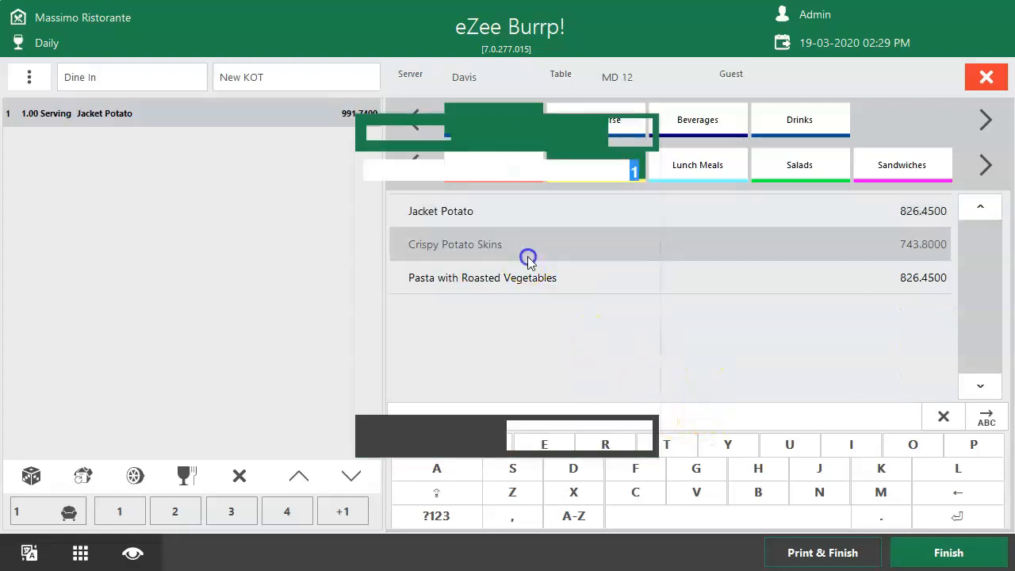
pyautogui.press('Return')
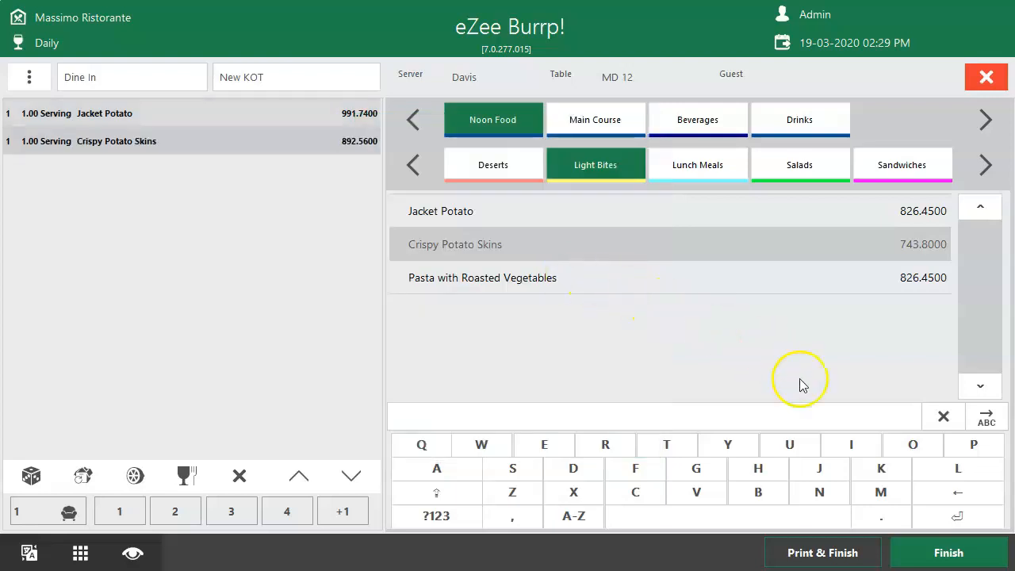
pyautogui.click(939, 546)
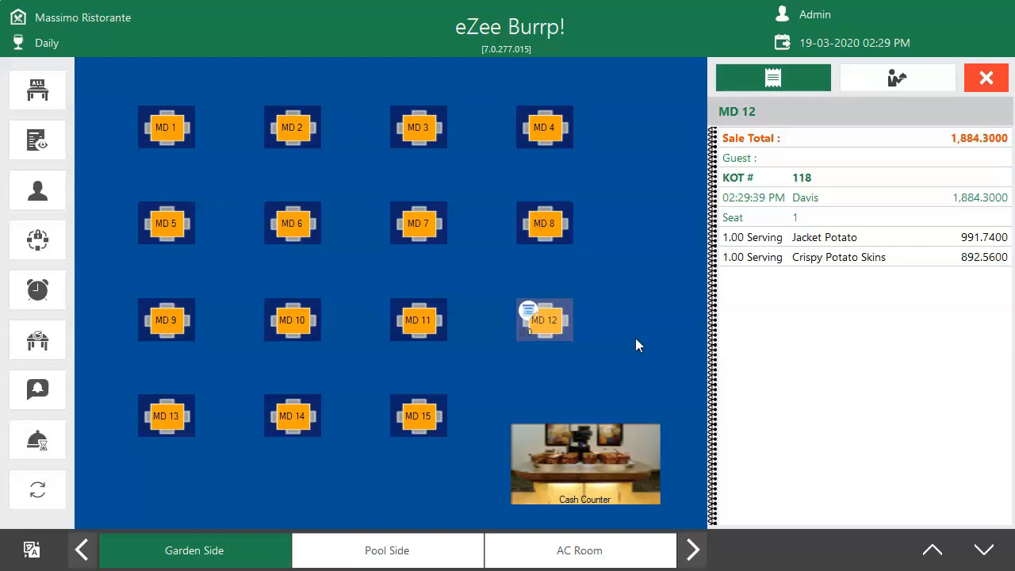
# Step: Assign the Jacket Potato and Crispy Potato Skins KOT to table MD 12's existing receipt, and print and finish it
pyautogui.click(577, 333)
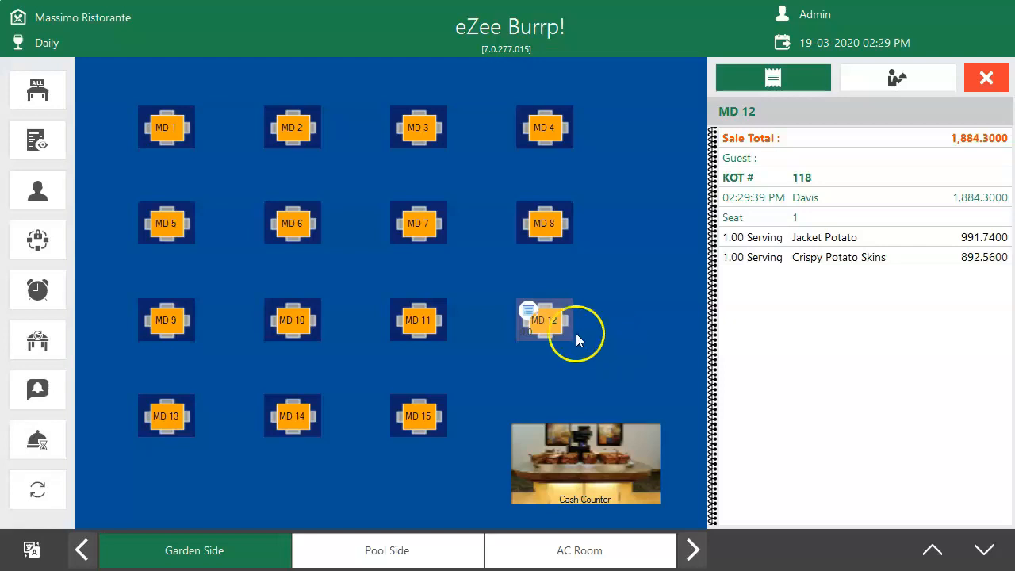
pyautogui.click(553, 321)
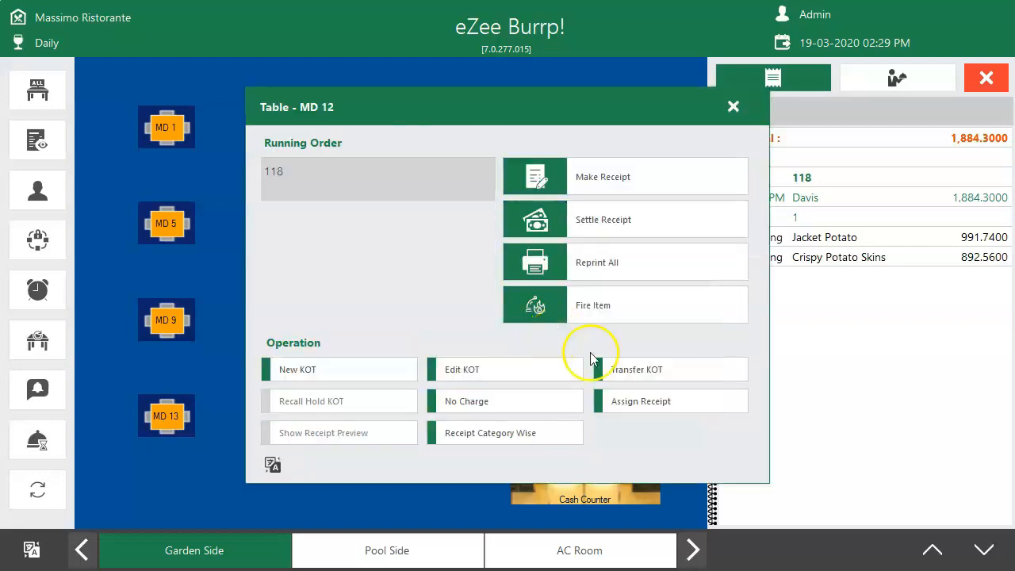
pyautogui.click(643, 402)
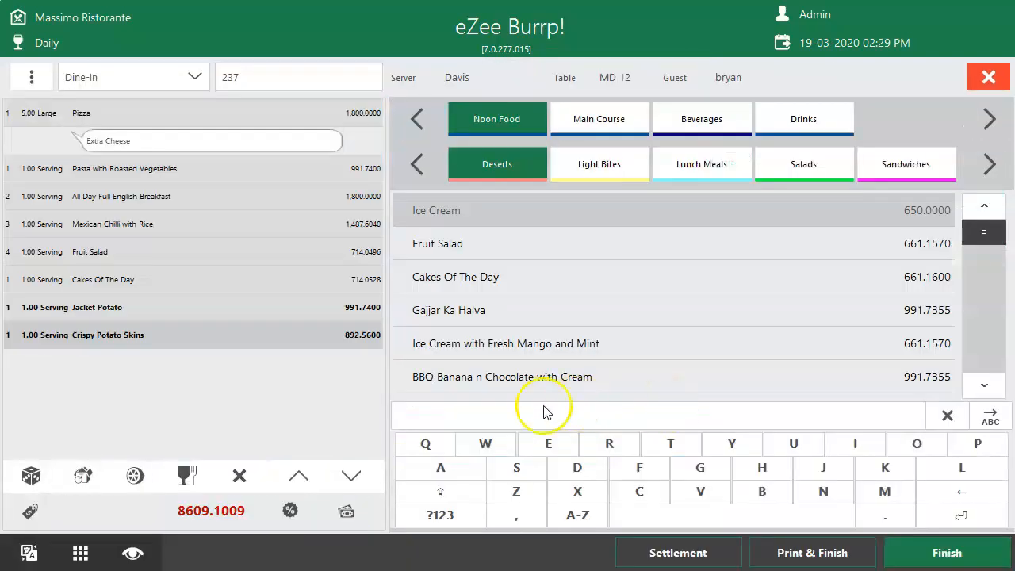
pyautogui.click(228, 306)
pyautogui.click(227, 335)
pyautogui.click(235, 311)
pyautogui.click(236, 337)
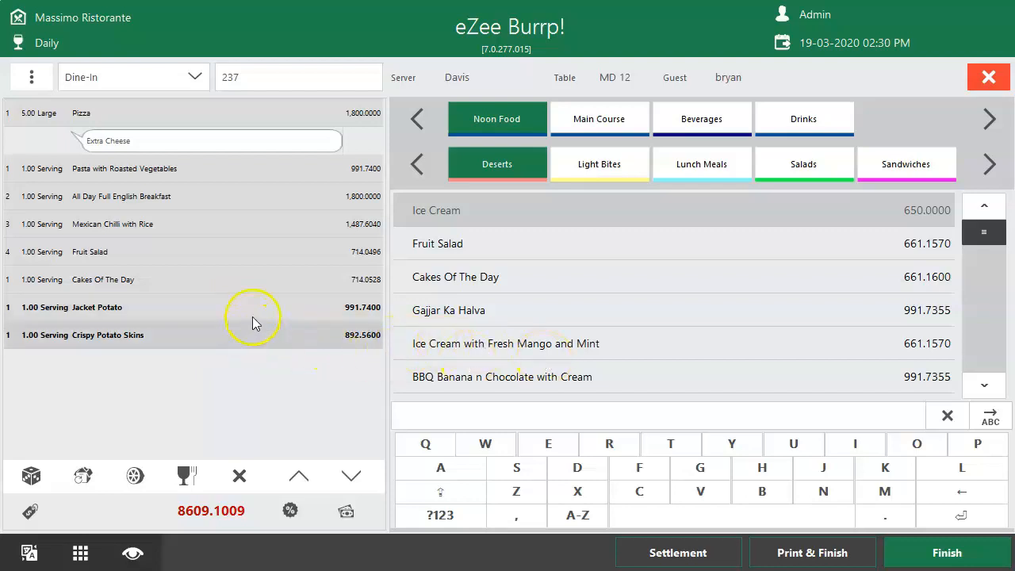
pyautogui.click(808, 552)
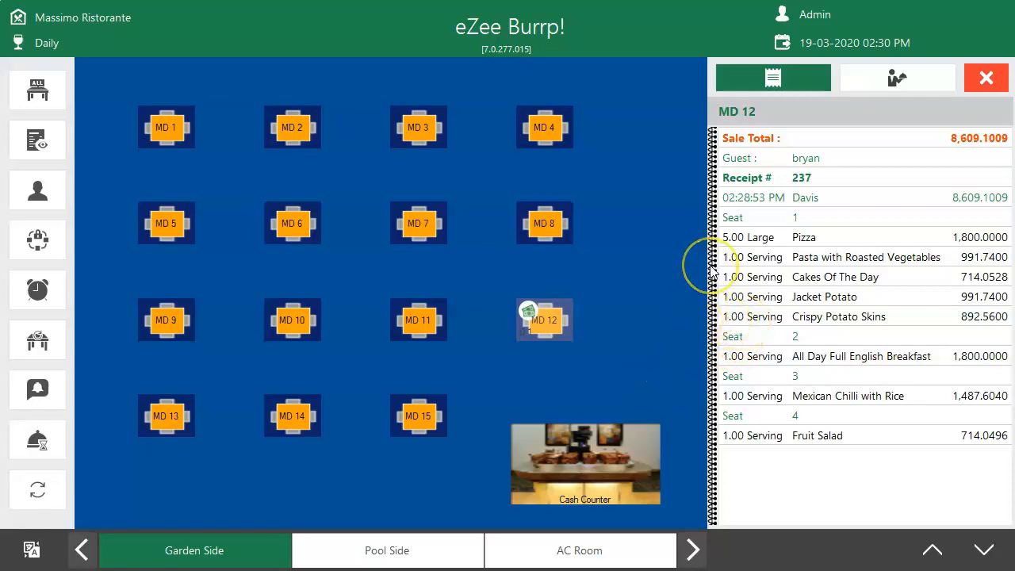
pyautogui.click(732, 221)
pyautogui.click(741, 342)
pyautogui.click(740, 378)
pyautogui.click(740, 423)
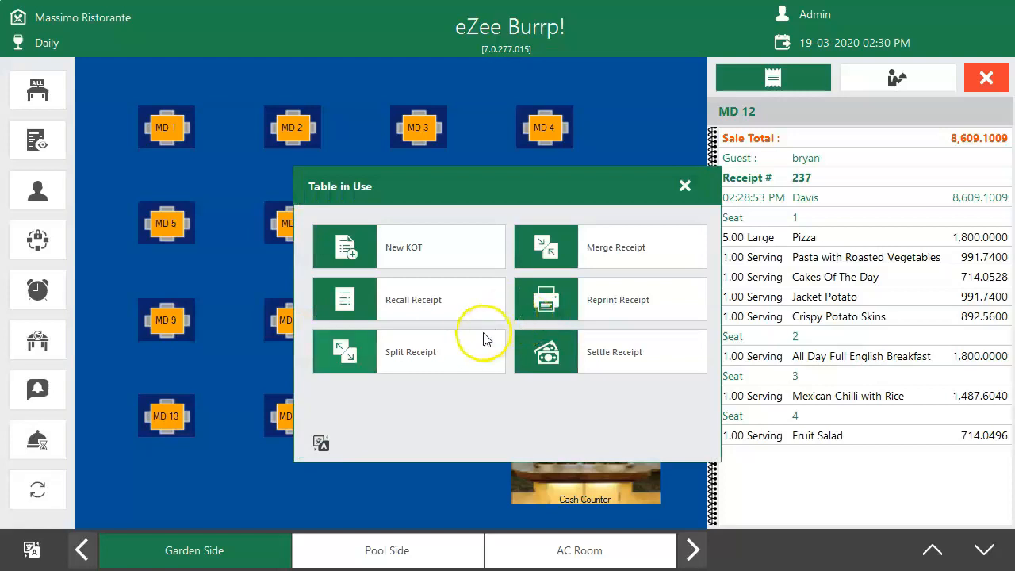
# Step: Split table MD 12's receipt equally into 4 slips
pyautogui.click(454, 344)
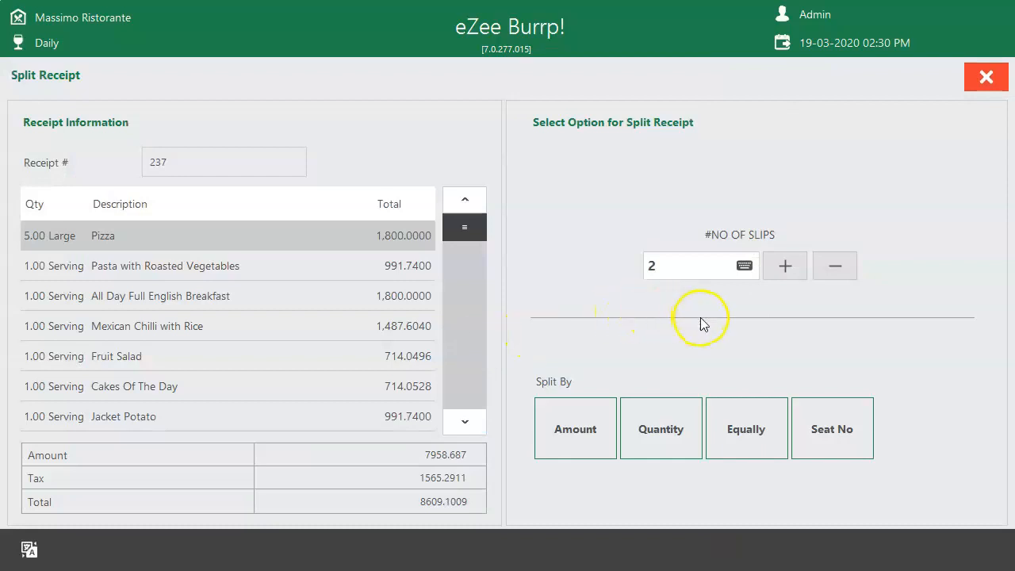
pyautogui.click(783, 269)
pyautogui.click(783, 270)
pyautogui.click(754, 420)
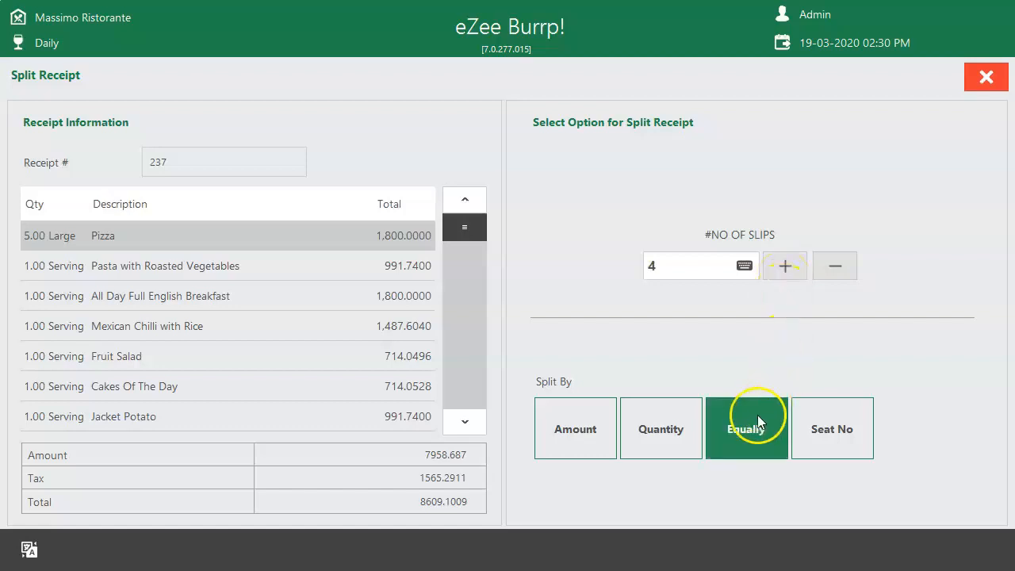
pyautogui.click(480, 322)
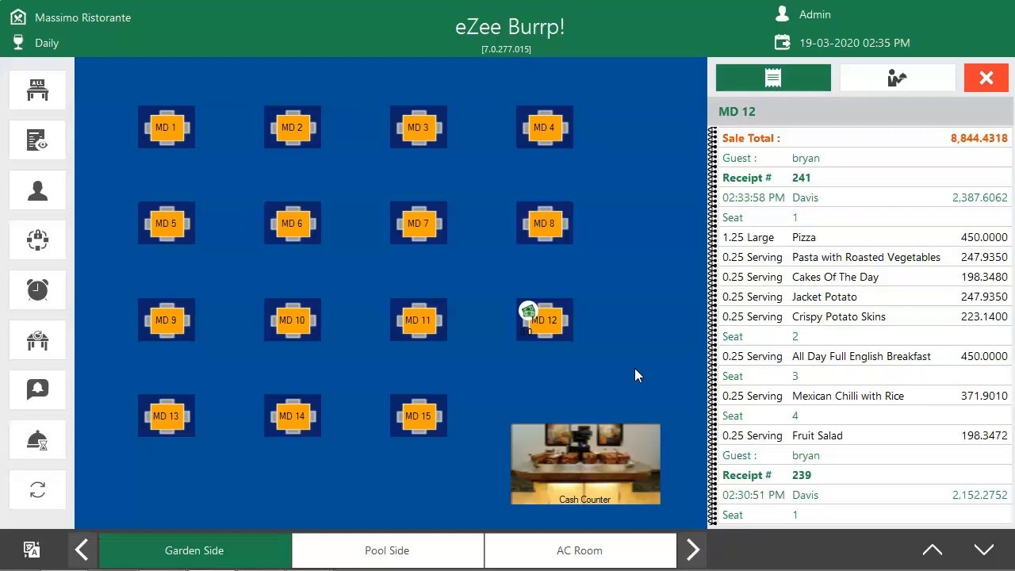
# Step: Open table MD 12's split receipt with the 2387.6062 bill amount for settlement
pyautogui.click(554, 325)
pyautogui.click(595, 353)
pyautogui.click(540, 170)
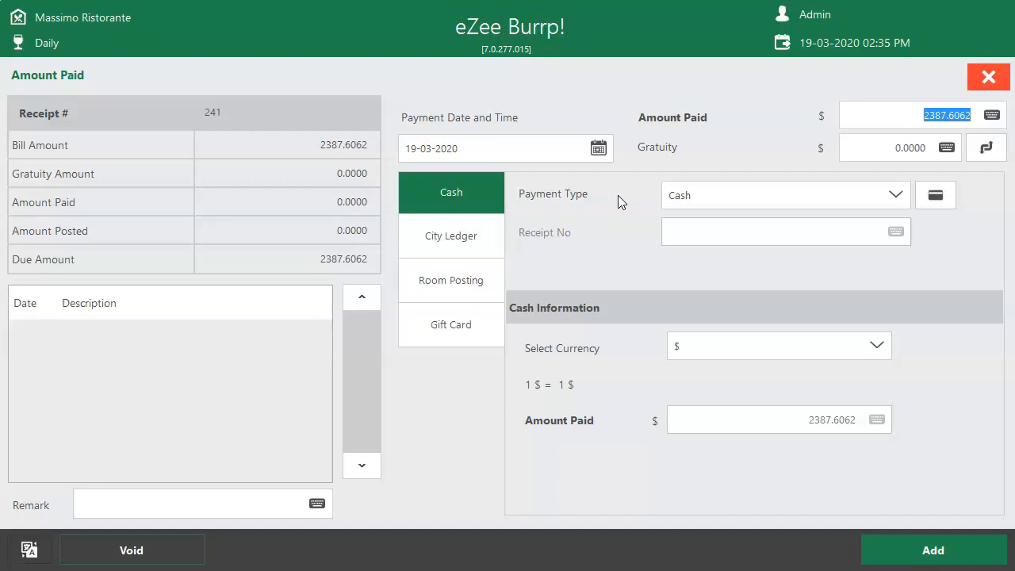
# Step: Add a Cash payment of $100 to the receipt
pyautogui.doubleClick(915, 116)
pyautogui.press('BackSpace')
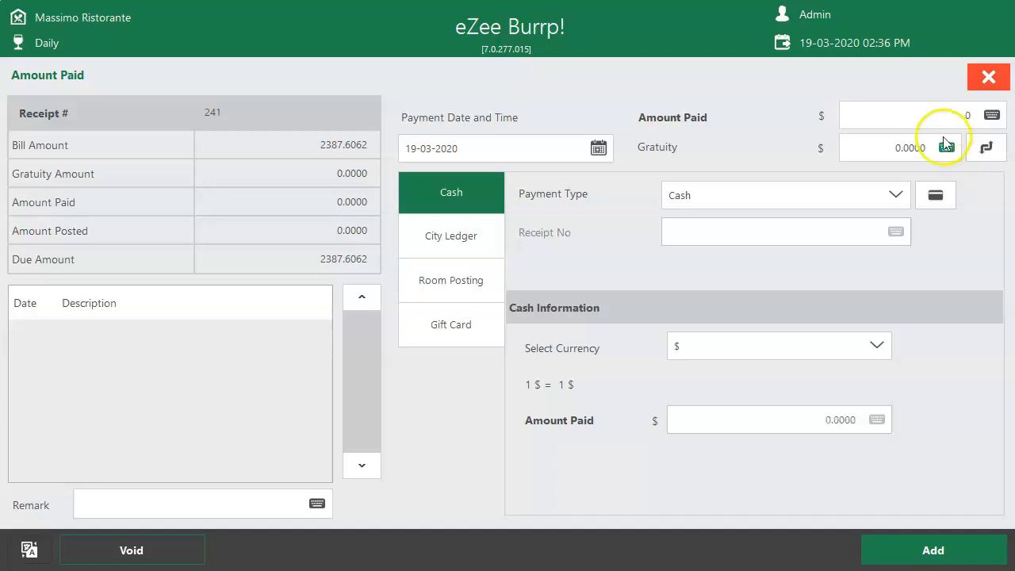
pyautogui.click(894, 148)
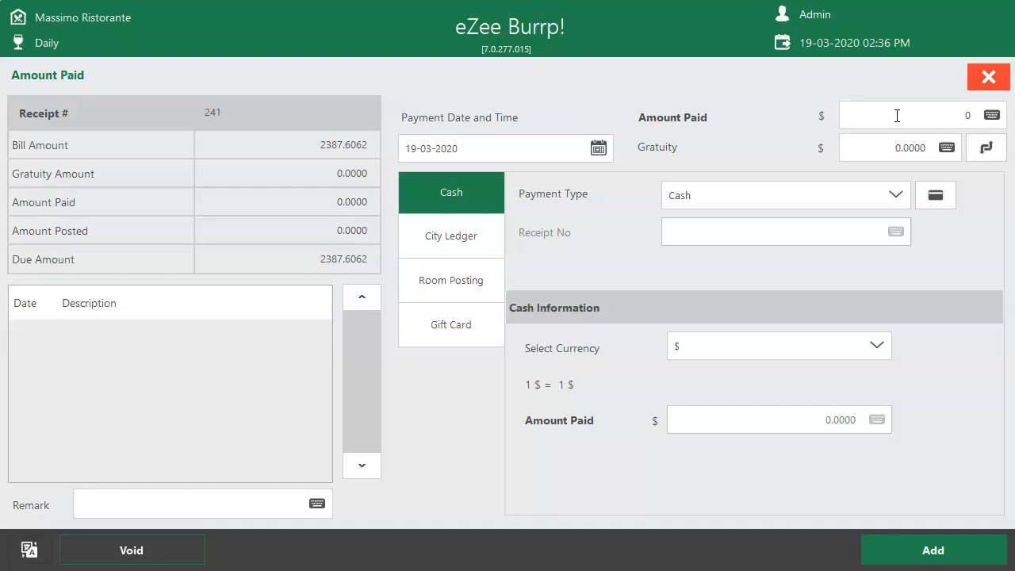
pyautogui.click(892, 144)
pyautogui.click(914, 115)
pyautogui.write('1000')
pyautogui.press('BackSpace')
pyautogui.click(925, 130)
pyautogui.click(884, 539)
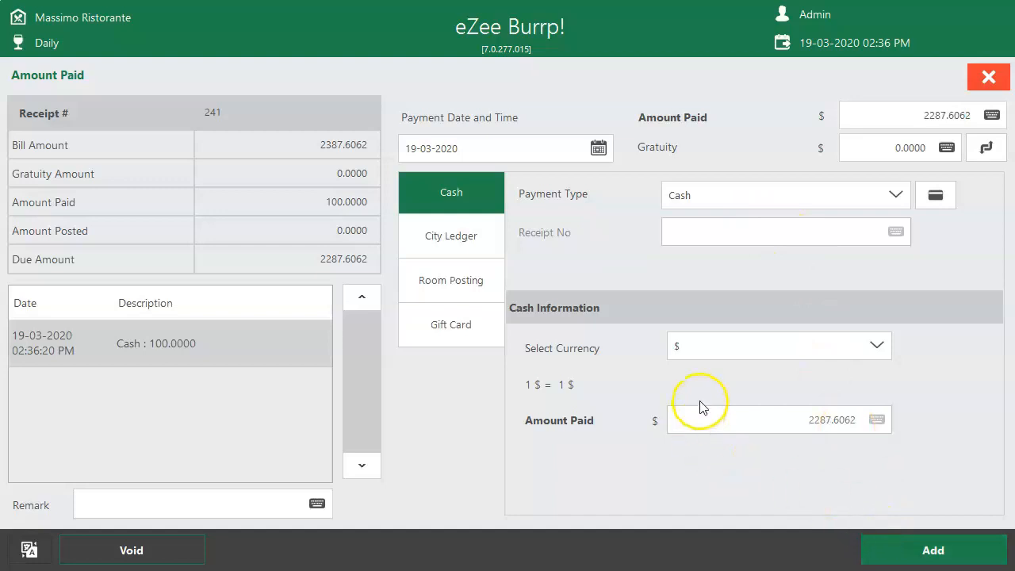
# Step: Pay the remaining $2287.6062 of the split receipt by Visa and print the receipt
pyautogui.moveTo(906, 119); pyautogui.dragTo(996, 115)
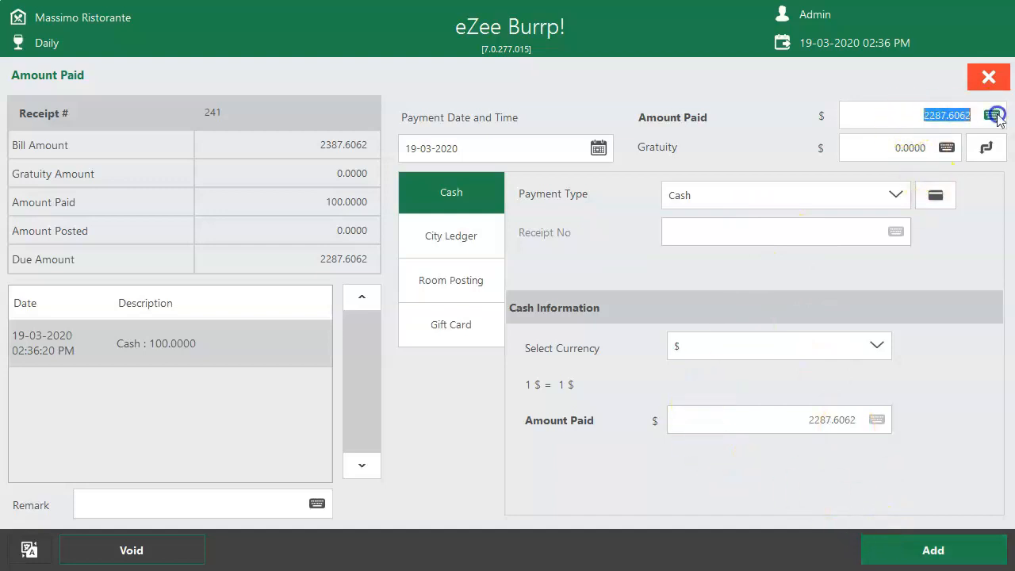
pyautogui.click(896, 195)
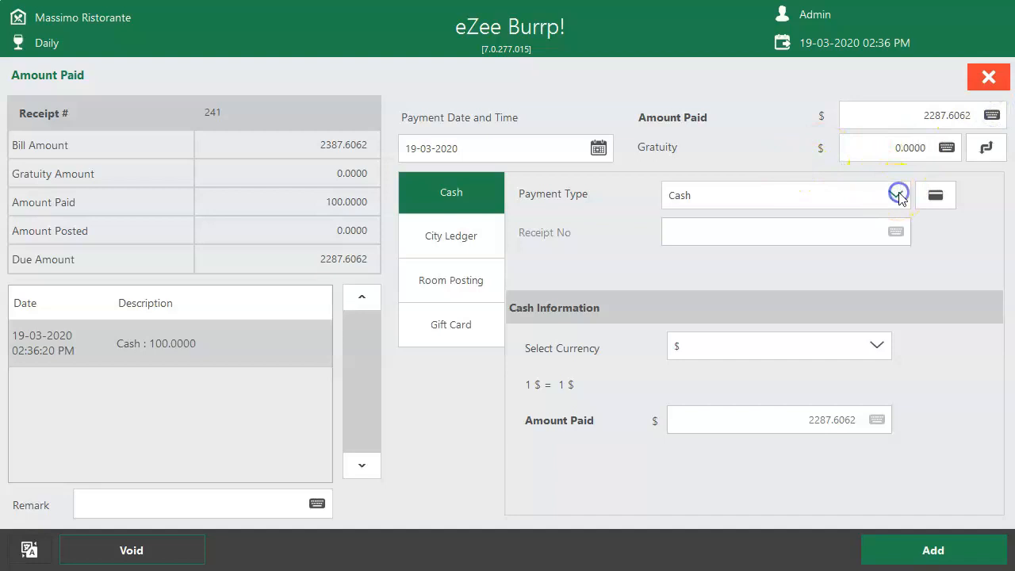
pyautogui.click(542, 262)
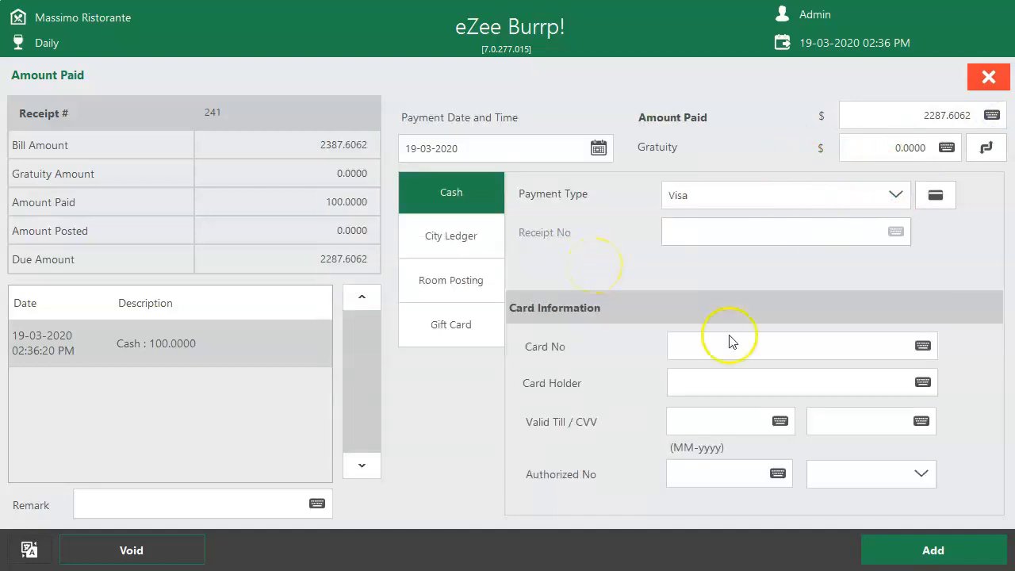
pyautogui.click(899, 551)
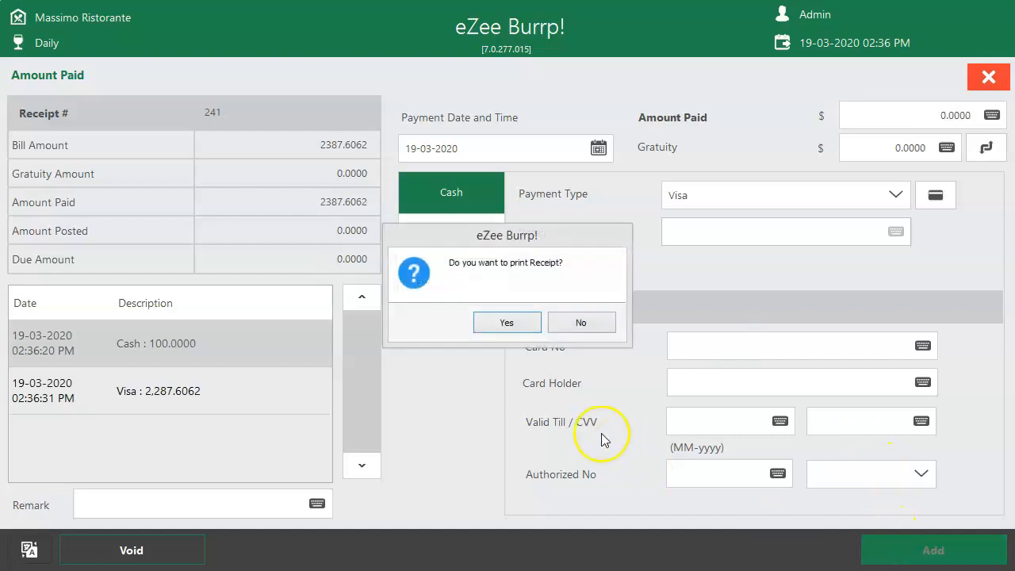
pyautogui.click(507, 323)
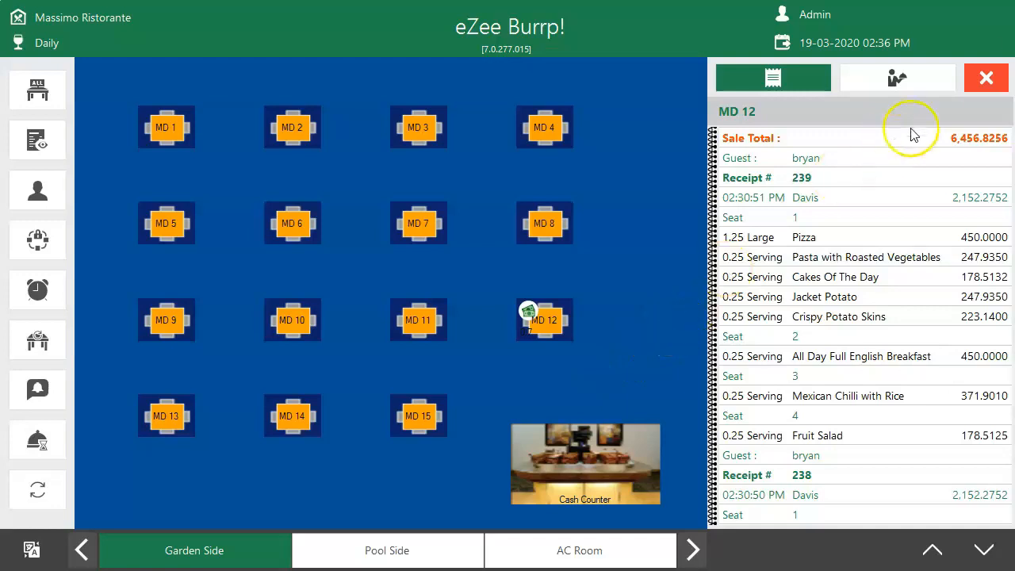
# Step: Leave the table view, open the receipt list including all users' settled receipts, and select the MD 4 receipt
pyautogui.click(987, 76)
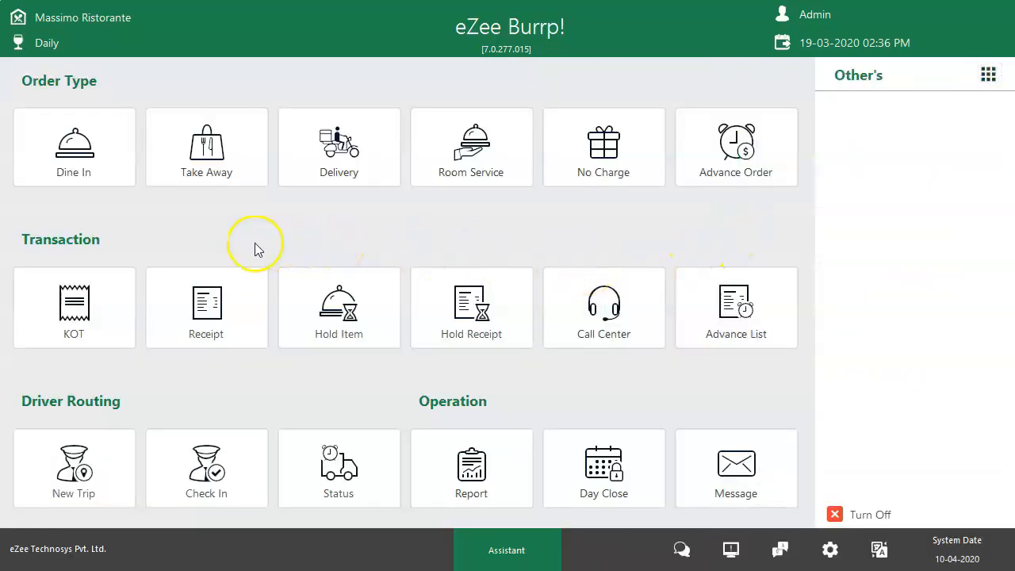
pyautogui.click(241, 284)
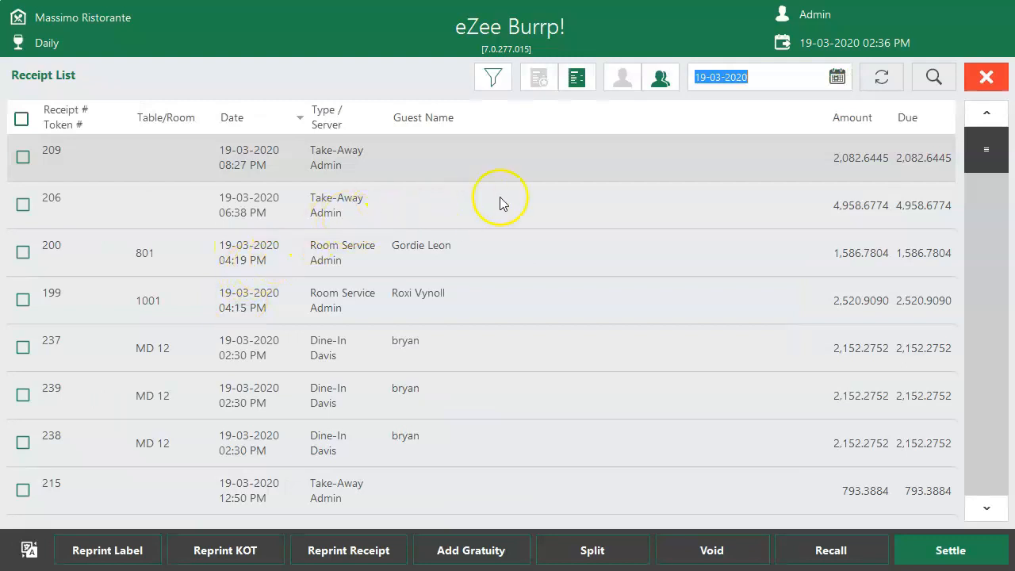
pyautogui.click(660, 79)
pyautogui.click(579, 84)
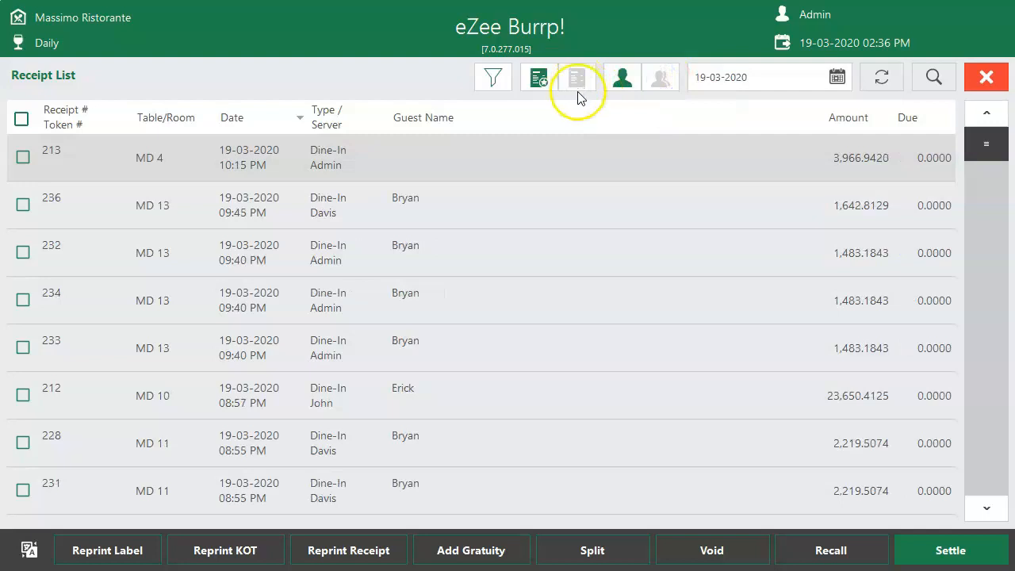
pyautogui.click(23, 157)
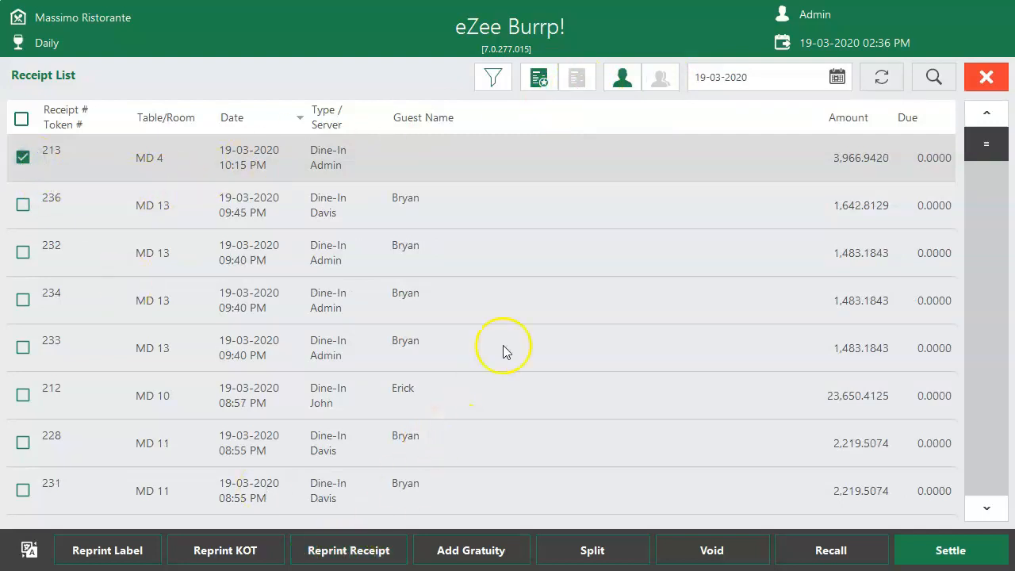
# Step: View the receipt list's date choices with 18 March 2020 picked, cancel the date change, and close the list
pyautogui.click(837, 80)
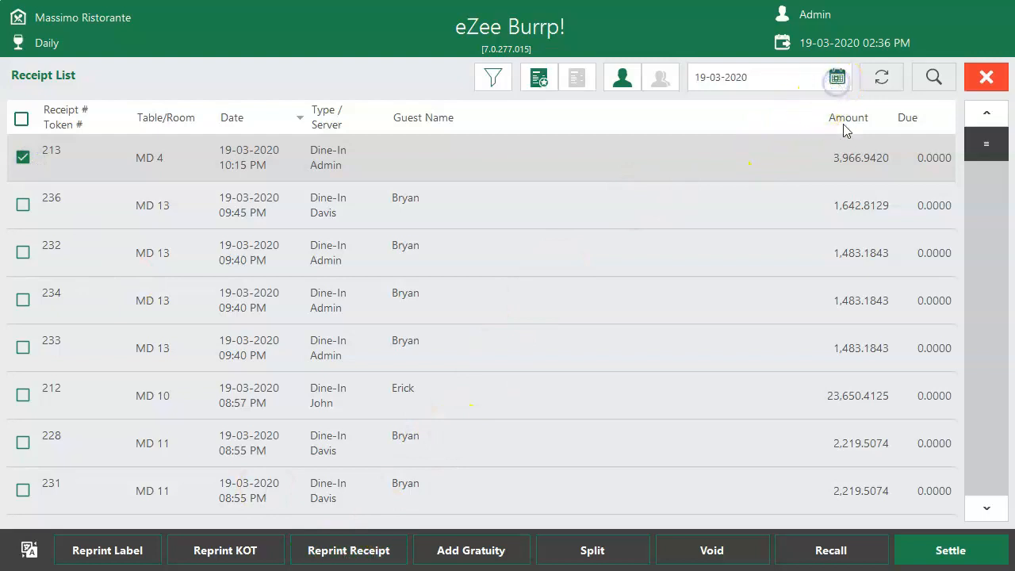
pyautogui.click(463, 317)
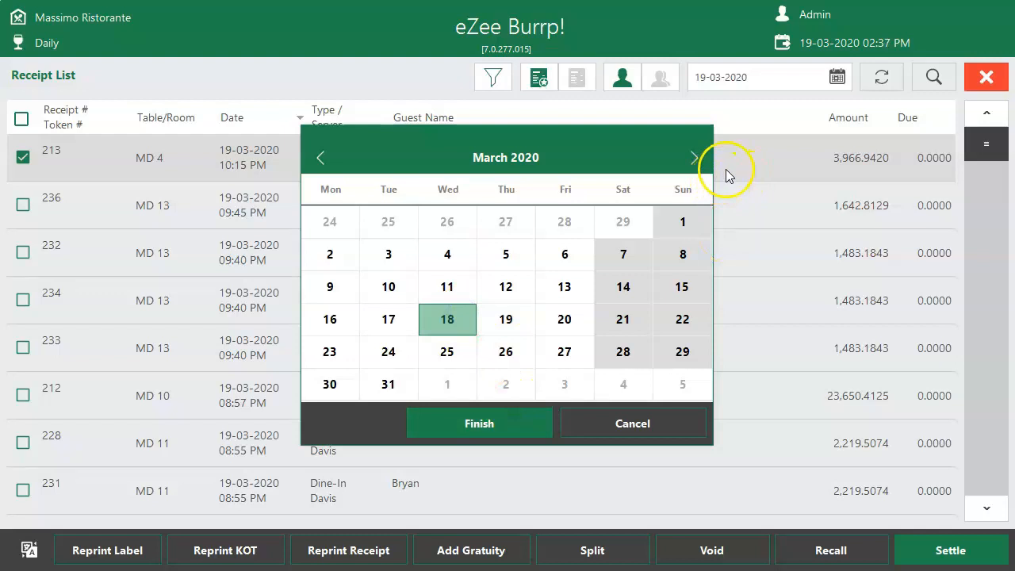
pyautogui.click(639, 425)
pyautogui.click(986, 77)
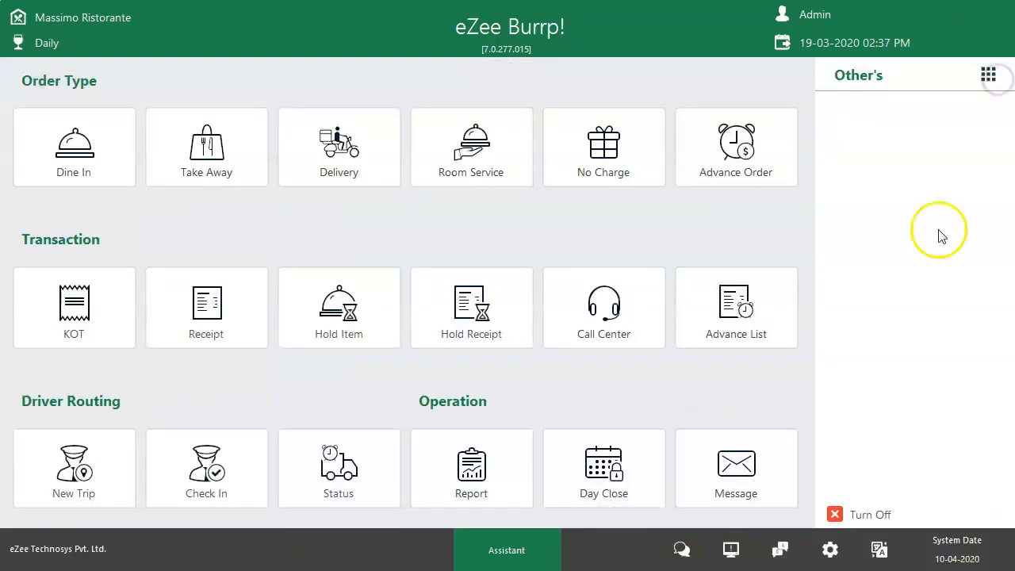